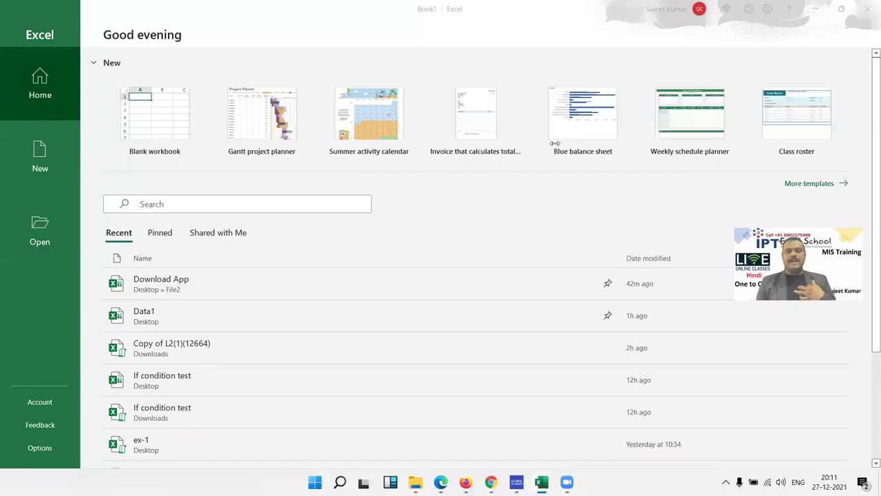
- Open a new blank workbook, Book1, from the Excel start page
{"action": "left_click", "coordinate": [149, 117]}
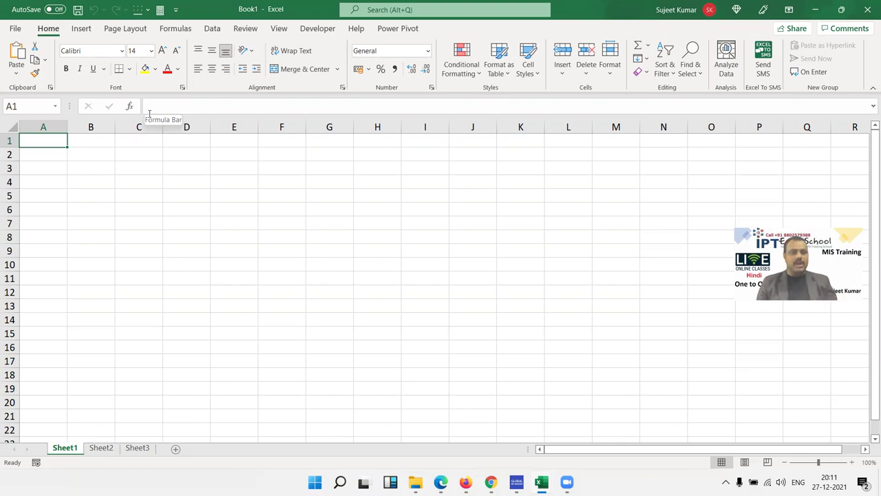
- Show the Developer tab and view the Trust Center's macro security settings
{"action": "left_click", "coordinate": [303, 31]}
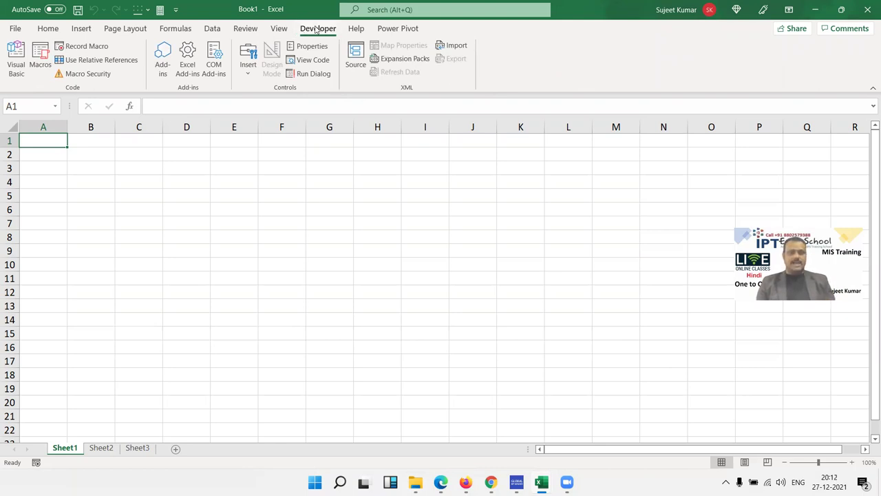
{"action": "key", "text": "alt+F11"}
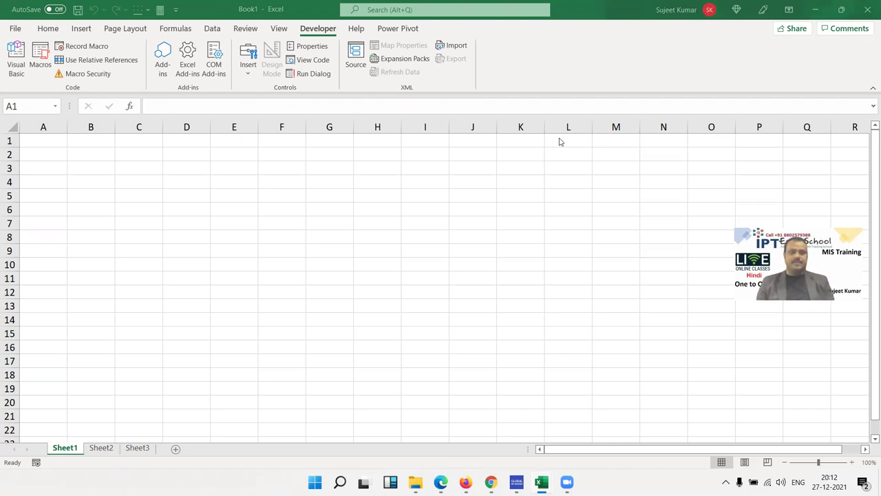
{"action": "left_click", "coordinate": [21, 66]}
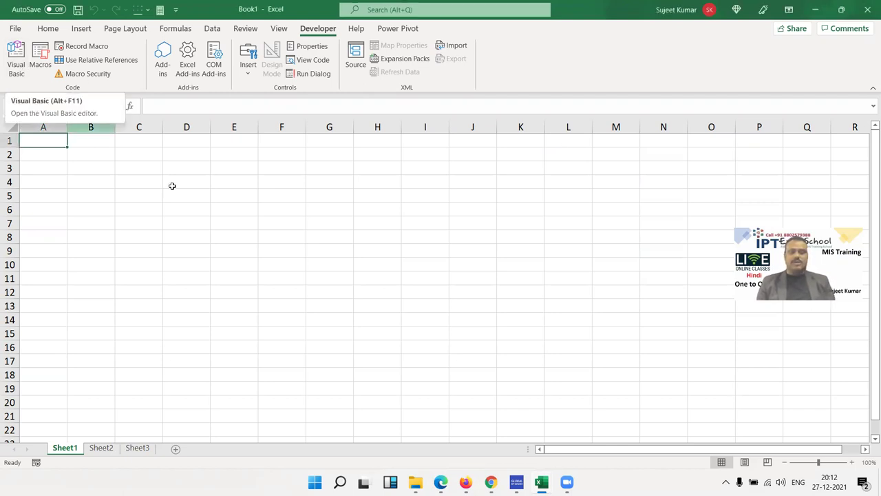
{"action": "left_click", "coordinate": [237, 195]}
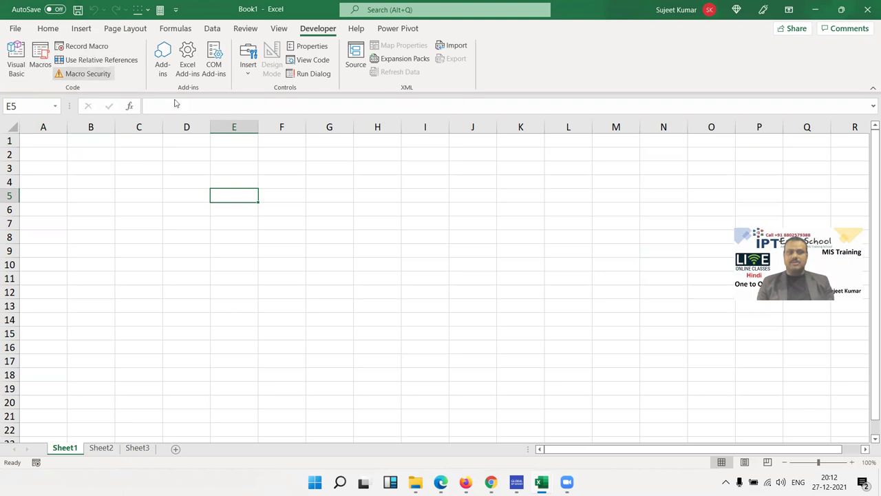
{"action": "left_click", "coordinate": [87, 73]}
{"action": "key", "text": "Escape"}
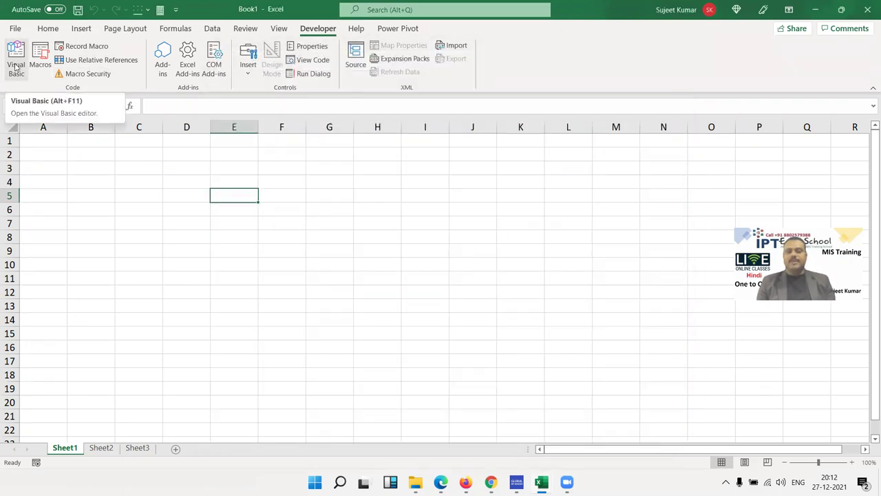
- Open the VBA editor and display Sheet2's empty code window for Book1
{"action": "left_click", "coordinate": [15, 66]}
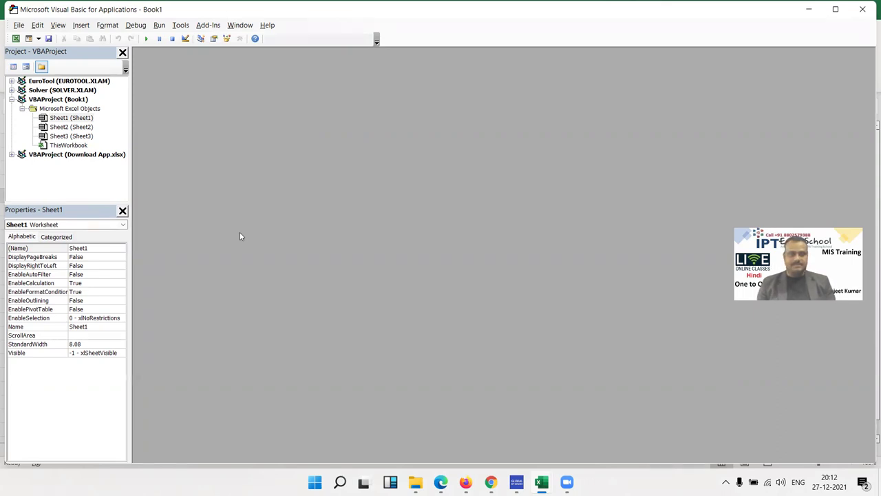
{"action": "left_click", "coordinate": [81, 26]}
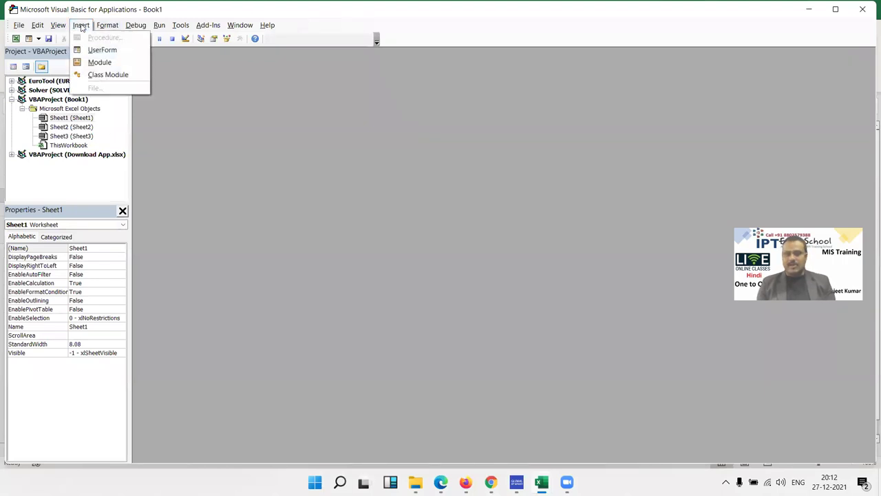
{"action": "double_click", "coordinate": [71, 127]}
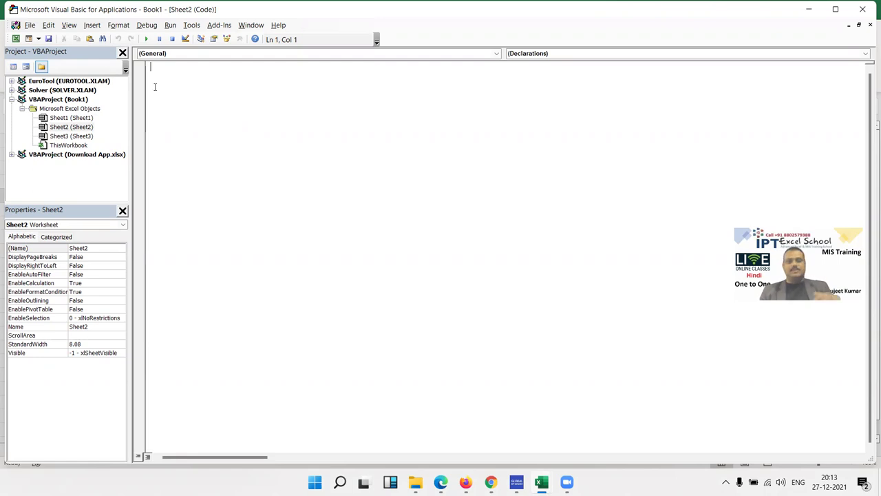
- Write an empty Sub rr() procedure ending in End Sub, with blank lines inside
{"action": "type", "text": "sub rr"}
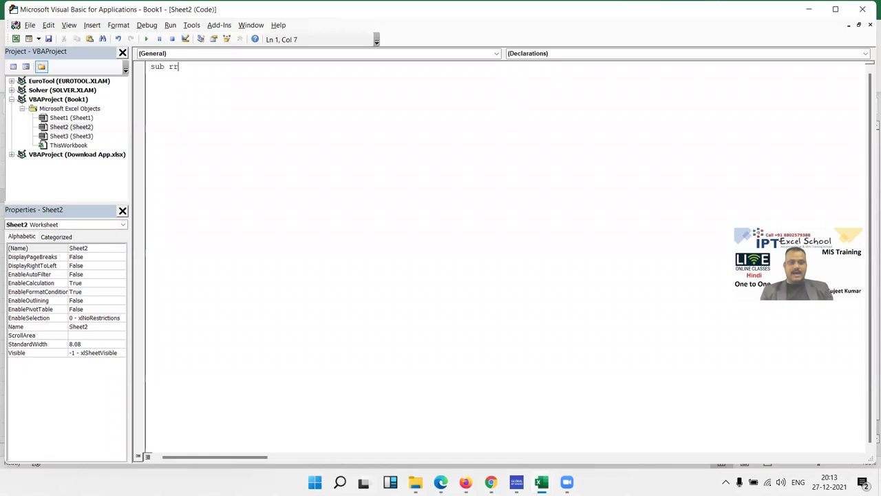
{"action": "type", "text": "()"}
{"action": "key", "text": "Return"}
{"action": "key", "text": "BackSpace"}
{"action": "key", "text": "BackSpace"}
{"action": "key", "text": "BackSpace"}
{"action": "key", "text": "BackSpace"}
{"action": "key", "text": "BackSpace"}
{"action": "type", "text": "rr()"}
{"action": "key", "text": "Return"}
{"action": "key", "text": "Return"}
{"action": "key", "text": "Return"}
{"action": "key", "text": "Return"}
{"action": "key", "text": "Up"}
{"action": "key", "text": "Up"}
{"action": "key", "text": "Up"}
{"action": "key", "text": "shift+Down"}
{"action": "key", "text": "shift+Down"}
{"action": "key", "text": "shift+Down"}
{"action": "key", "text": "shift+Down"}
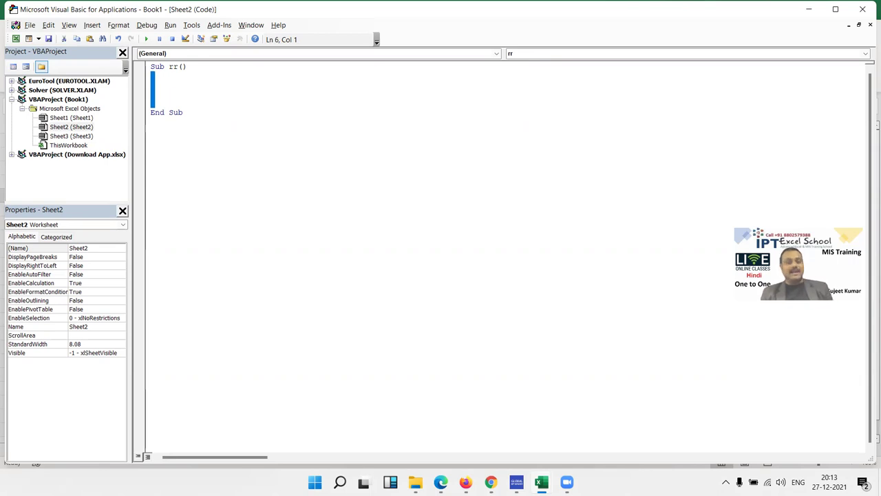
{"action": "left_click", "coordinate": [151, 66]}
{"action": "key", "text": "Down"}
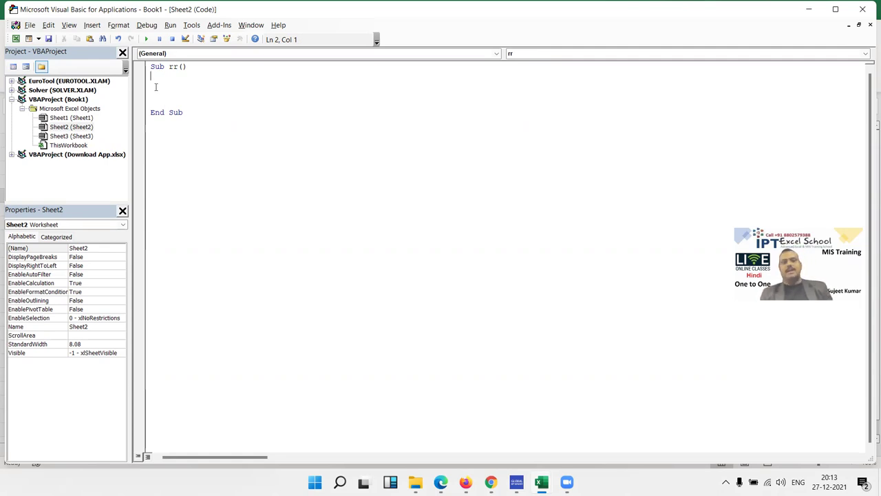
- Type Application, Workbooks, Sheets and Range on separate lines inside rr
{"action": "key", "text": "Return"}
{"action": "type", "text": "application"}
{"action": "key", "text": "Return"}
{"action": "type", "text": "workbooks"}
{"action": "key", "text": "Return"}
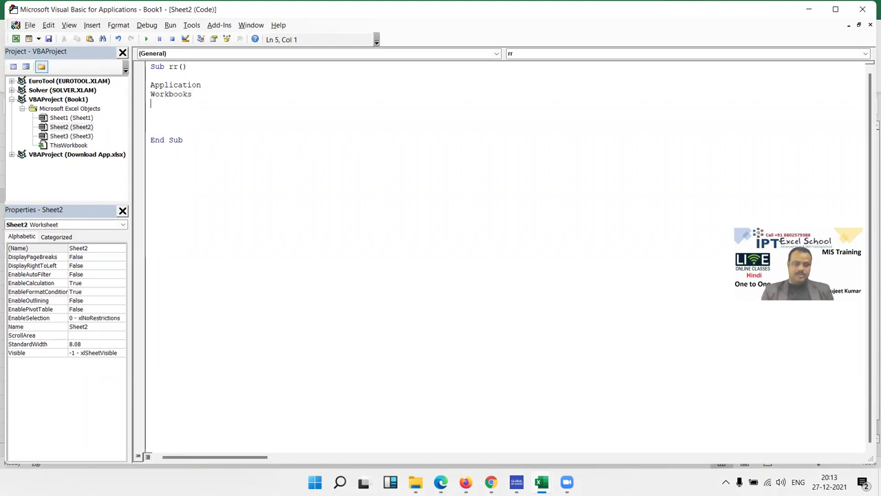
{"action": "type", "text": "sheets"}
{"action": "key", "text": "Return"}
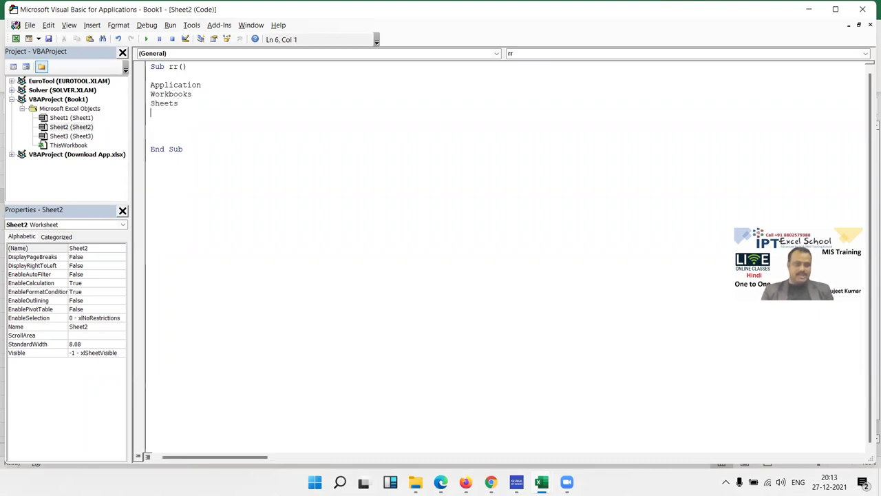
{"action": "type", "text": "range"}
{"action": "key", "text": "Return"}
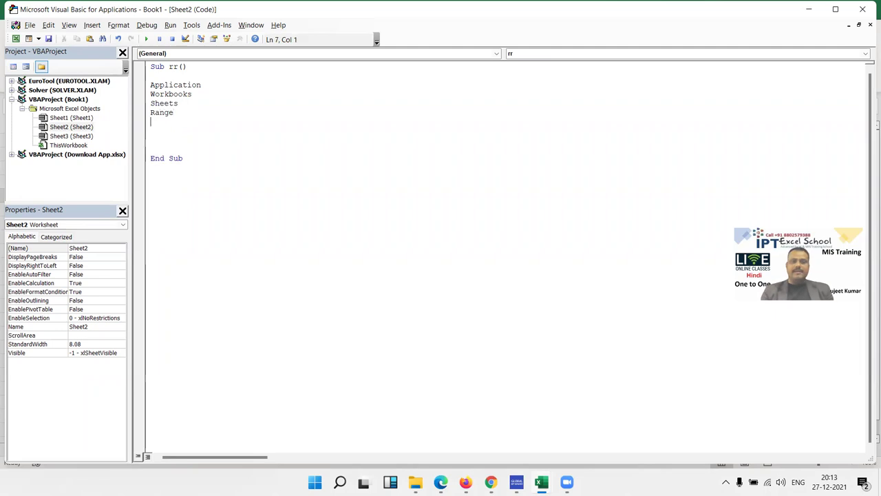
- Highlight the Application, Workbooks and Sheets lines in turn to review them
{"action": "key", "text": "shift+Up"}
{"action": "key", "text": "shift+Down"}
{"action": "key", "text": "shift+Down"}
{"action": "key", "text": "Home"}
{"action": "key", "text": "shift+Down"}
{"action": "key", "text": "Home"}
{"action": "key", "text": "shift+Down"}
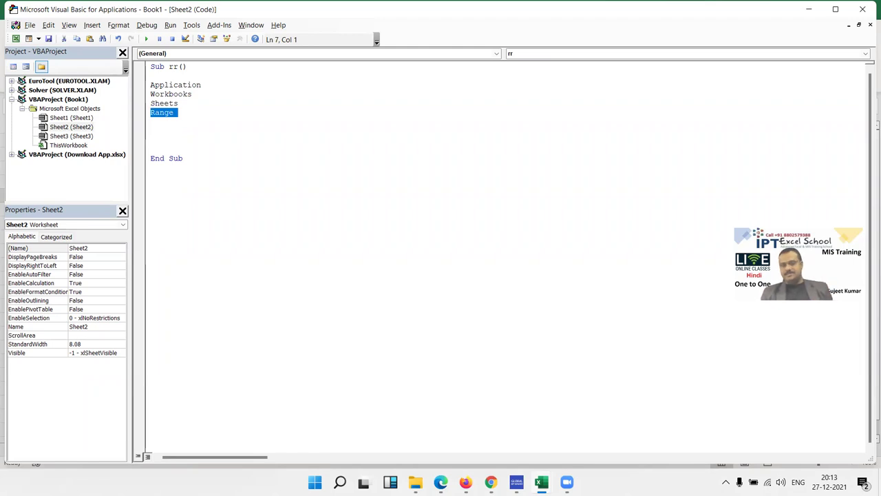
{"action": "key", "text": "Up"}
{"action": "key", "text": "Up"}
{"action": "key", "text": "Up"}
{"action": "key", "text": "Up"}
{"action": "key", "text": "shift+Down"}
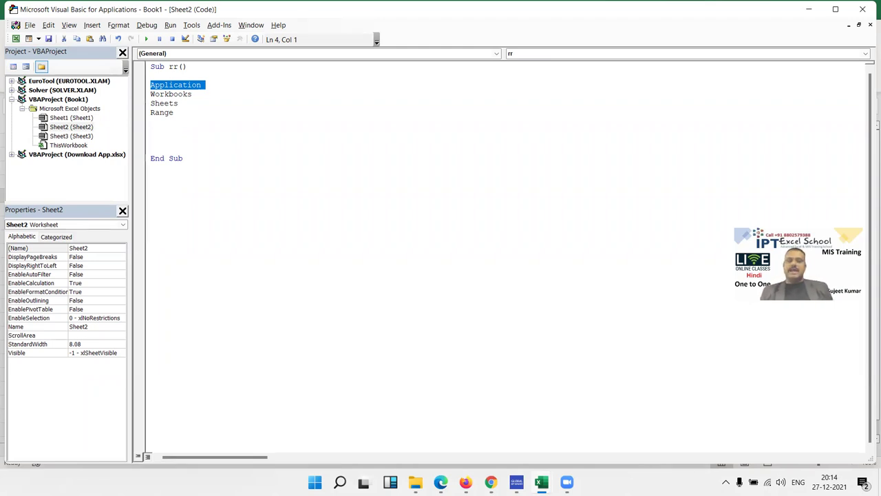
- Highlight the Workbooks, Sheets and Range lines one at a time, then return to Excel
{"action": "left_click", "coordinate": [150, 93]}
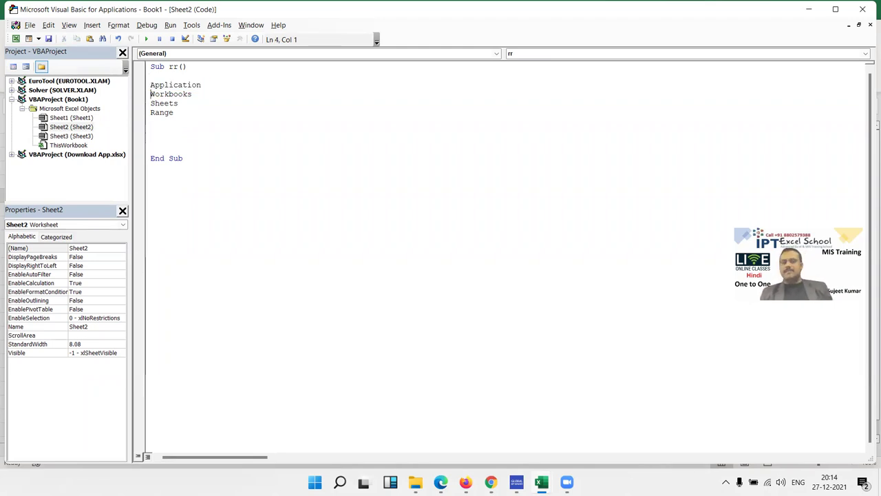
{"action": "key", "text": "shift+Down"}
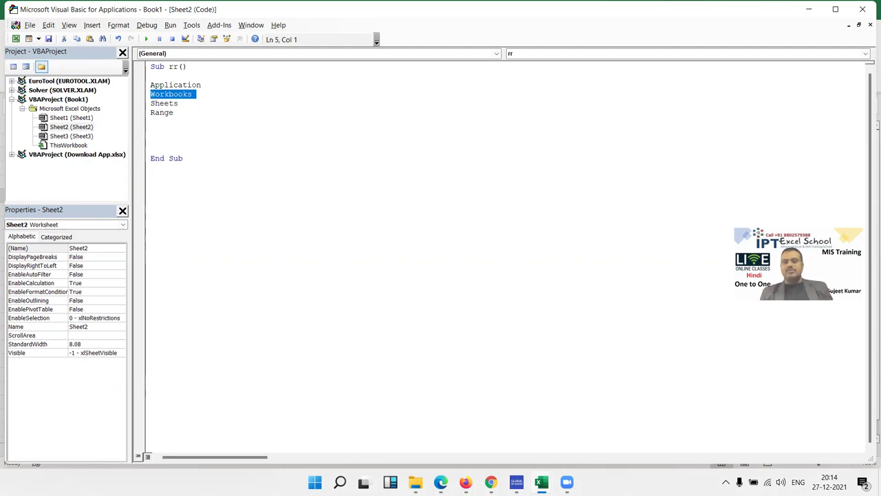
{"action": "left_click", "coordinate": [151, 104]}
{"action": "key", "text": "shift+Down"}
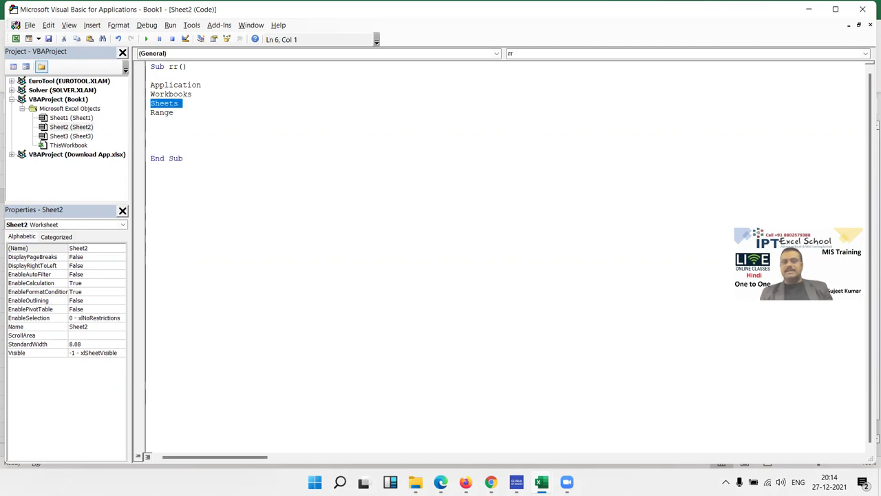
{"action": "left_click", "coordinate": [150, 113]}
{"action": "key", "text": "shift+Down"}
{"action": "left_click", "coordinate": [150, 122]}
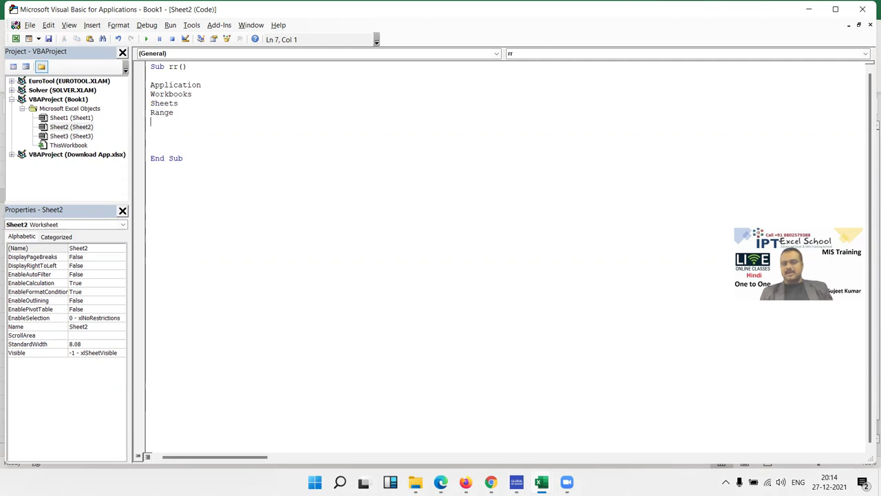
{"action": "key", "text": "alt+F11"}
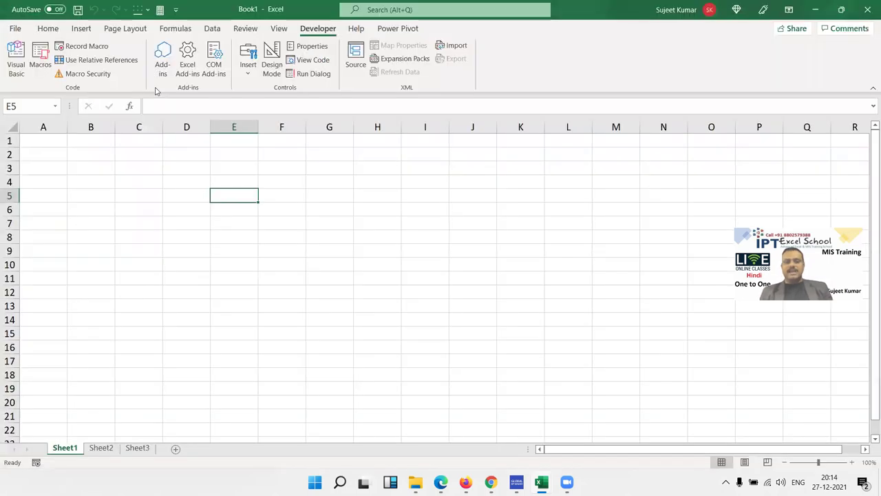
- Enter 'create file', 'add new sheet' and 'select a1' in E3:E5, then return to E3
{"action": "left_click", "coordinate": [230, 165]}
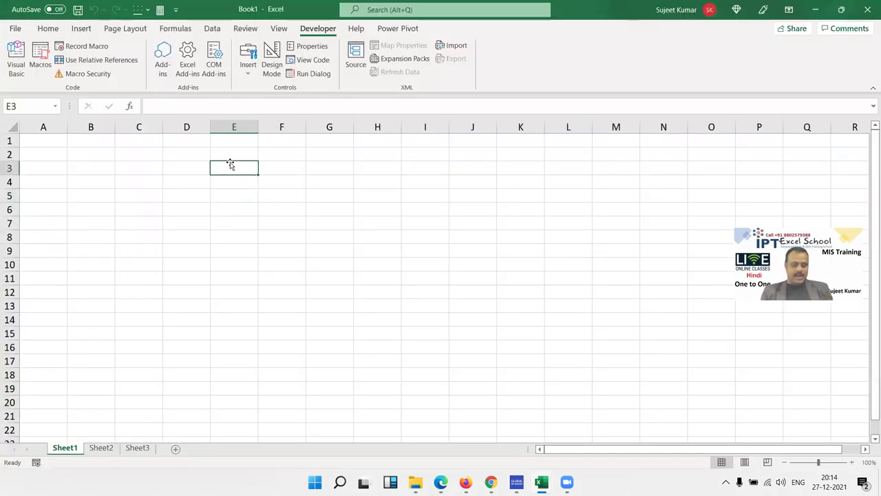
{"action": "type", "text": "create a"}
{"action": "key", "text": "BackSpace"}
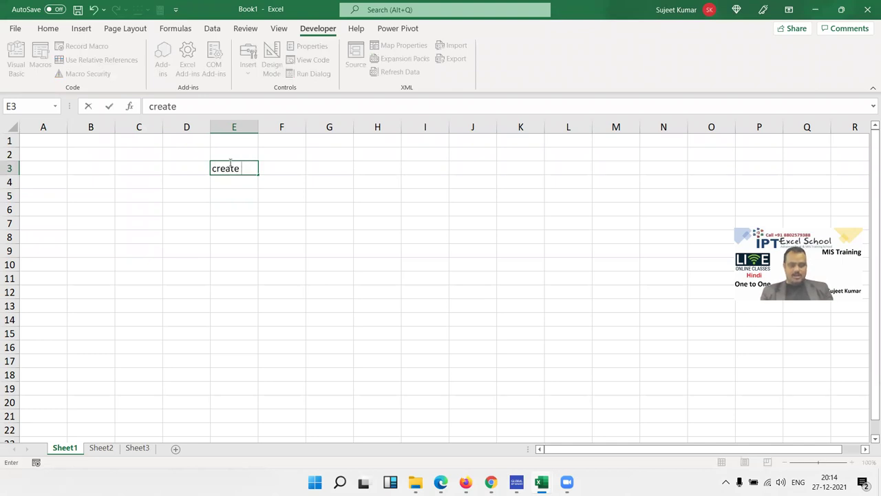
{"action": "type", "text": "fil"}
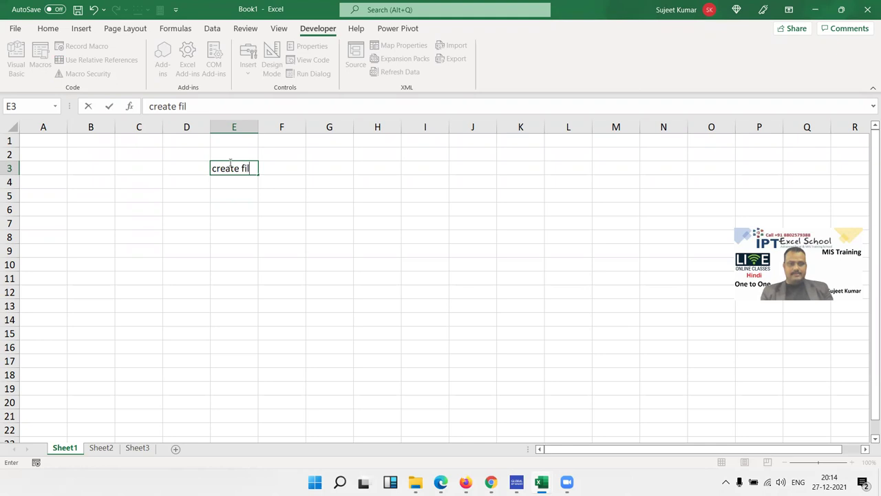
{"action": "type", "text": "e"}
{"action": "key", "text": "Return"}
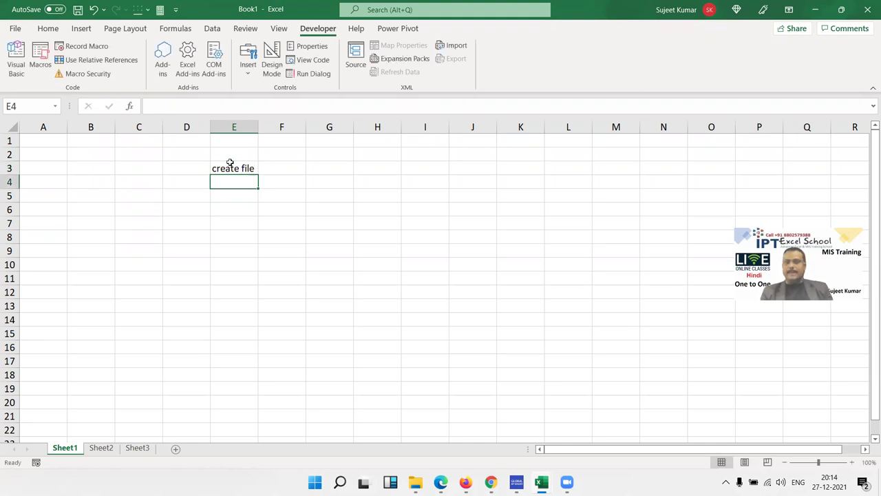
{"action": "type", "text": "adds"}
{"action": "key", "text": "BackSpace"}
{"action": "type", "text": "new sheet"}
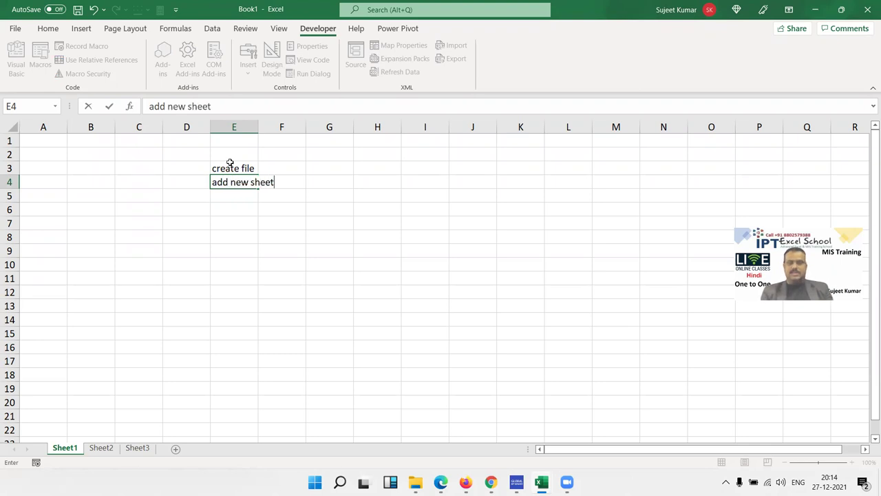
{"action": "key", "text": "Return"}
{"action": "type", "text": "select a1"}
{"action": "key", "text": "Return"}
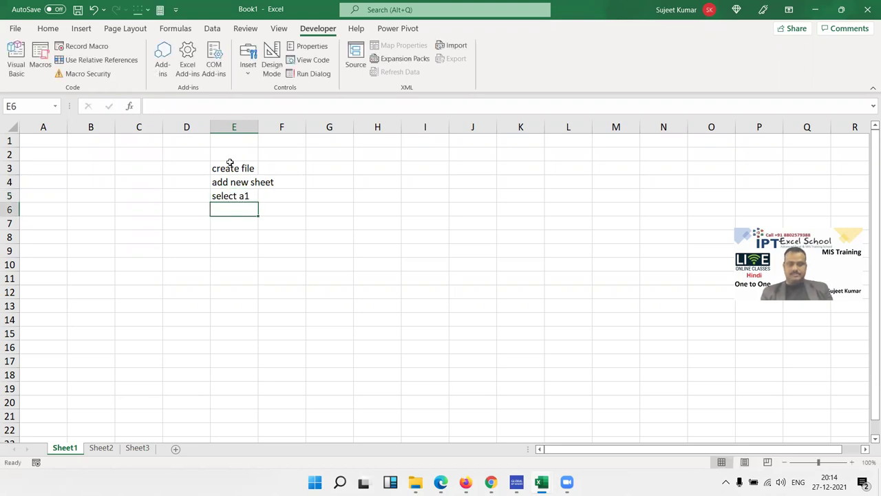
{"action": "key", "text": "Up"}
{"action": "key", "text": "Up"}
{"action": "key", "text": "Up"}
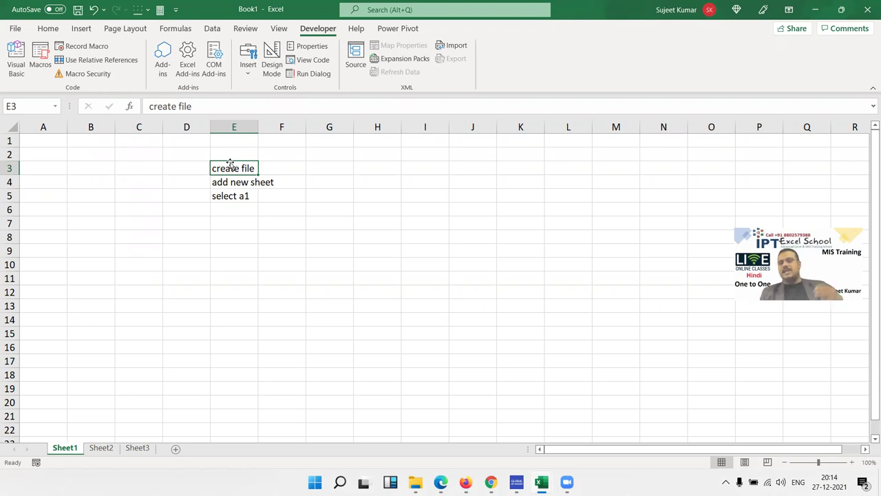
- Add Workbooks.Add to rr and match it to the 'create file' note
{"action": "key", "text": "alt+F11"}
{"action": "type", "text": "workbook"}
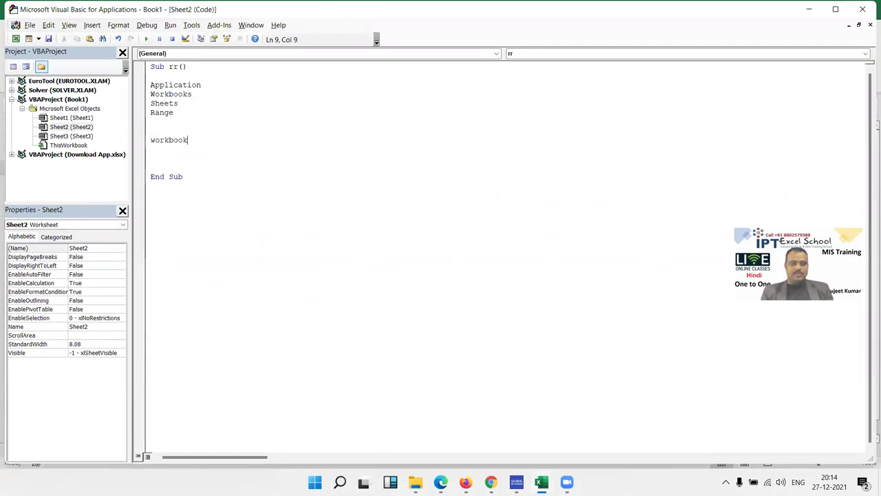
{"action": "type", "text": "s."}
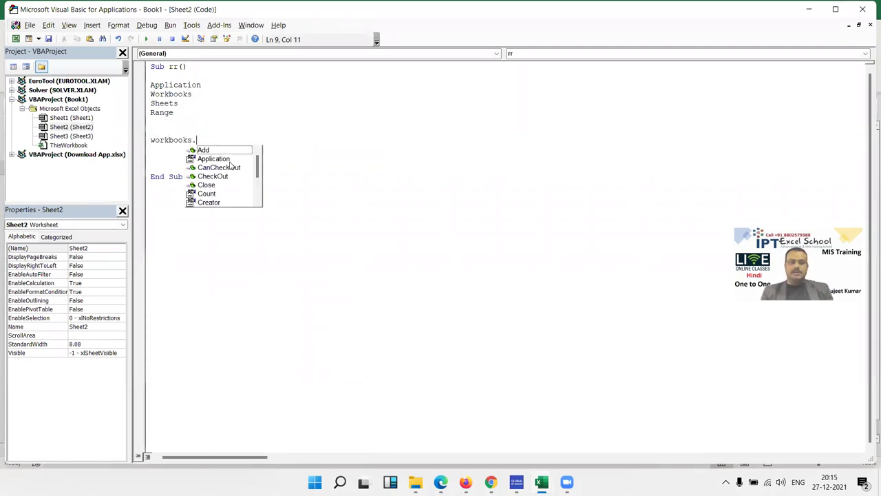
{"action": "key", "text": "Tab"}
{"action": "key", "text": "Return"}
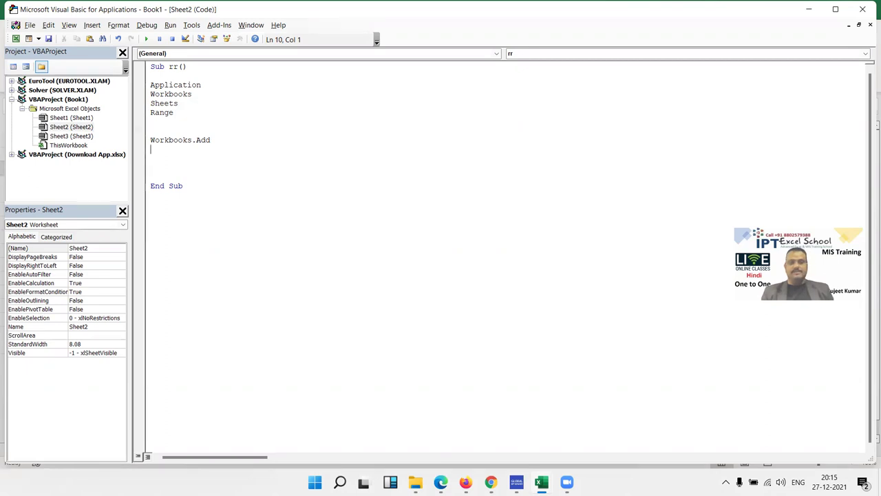
{"action": "key", "text": "alt+F11"}
{"action": "key", "text": "Down"}
{"action": "key", "text": "alt+F11"}
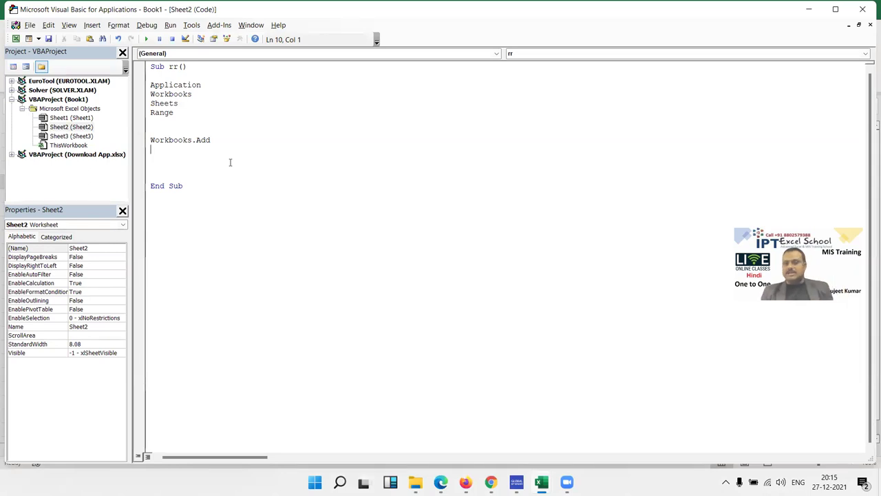
- Add Sheets.Add to rr and match it to the 'add new sheet' note
{"action": "type", "text": "sheets"}
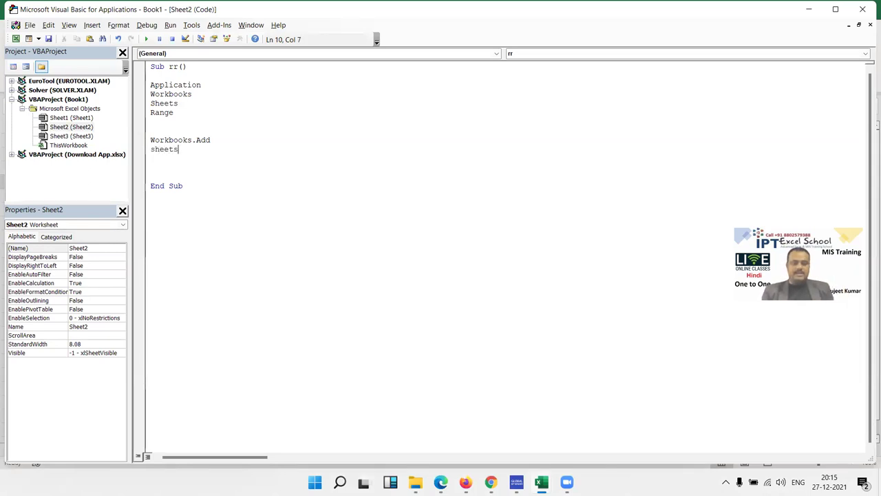
{"action": "type", "text": ".ad"}
{"action": "key", "text": "Tab"}
{"action": "key", "text": "Return"}
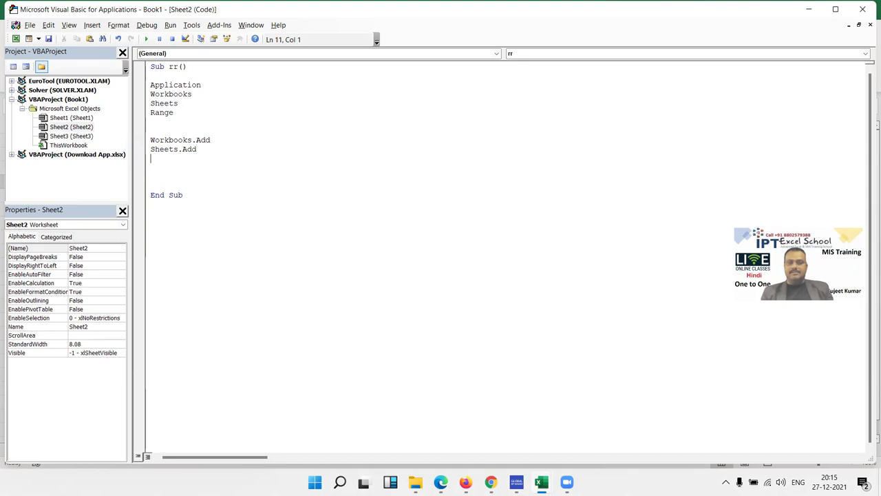
{"action": "key", "text": "alt+F11"}
{"action": "left_click", "coordinate": [34, 142]}
{"action": "left_click", "coordinate": [226, 199]}
{"action": "key", "text": "alt+F11"}
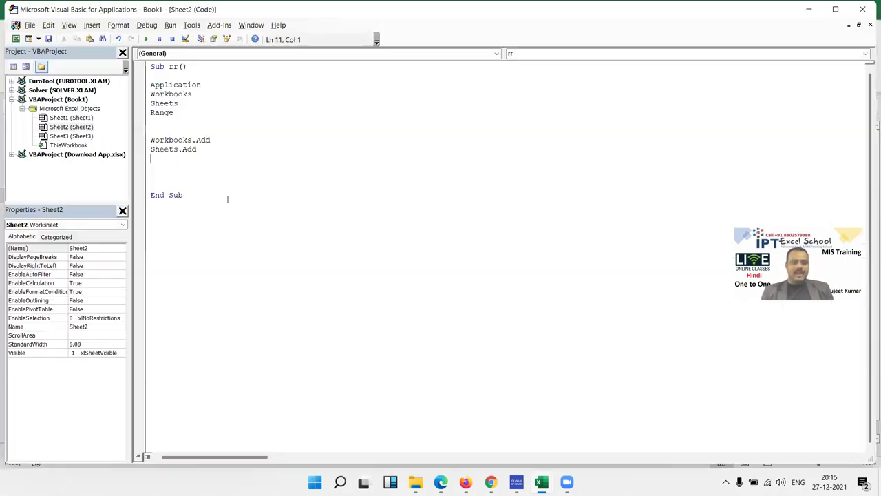
- Add Range("A1").Select, then highlight each new statement to explain it
{"action": "type", "text": "range"}
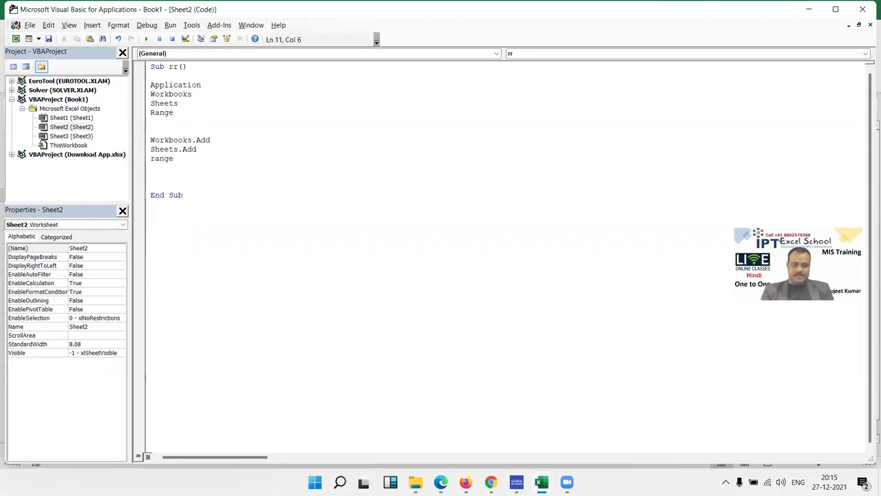
{"action": "type", "text": "(\"A1\""}
{"action": "key", "text": "BackSpace"}
{"action": "key", "text": "BackSpace"}
{"action": "type", "text": "1\""}
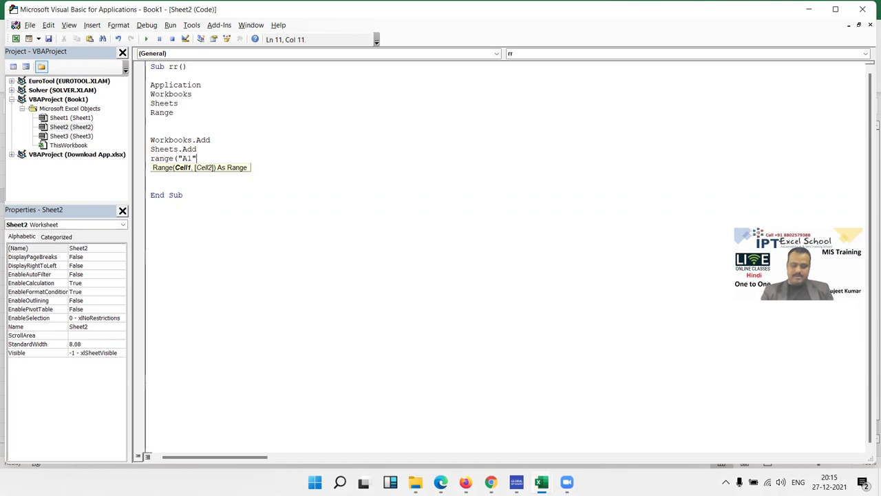
{"action": "type", "text": ").se"}
{"action": "key", "text": "Return"}
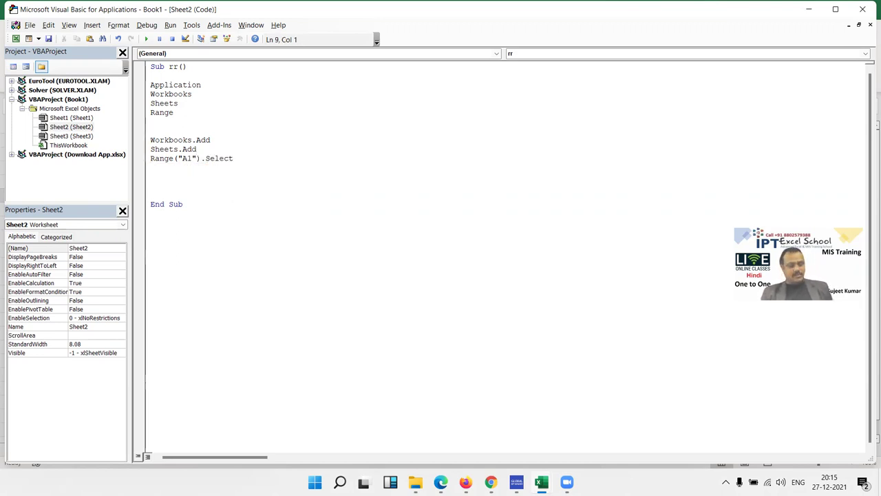
{"action": "key", "text": "shift+Up"}
{"action": "key", "text": "Down"}
{"action": "key", "text": "Down"}
{"action": "key", "text": "shift+Up"}
{"action": "key", "text": "Down"}
{"action": "key", "text": "Down"}
{"action": "key", "text": "shift+Up"}
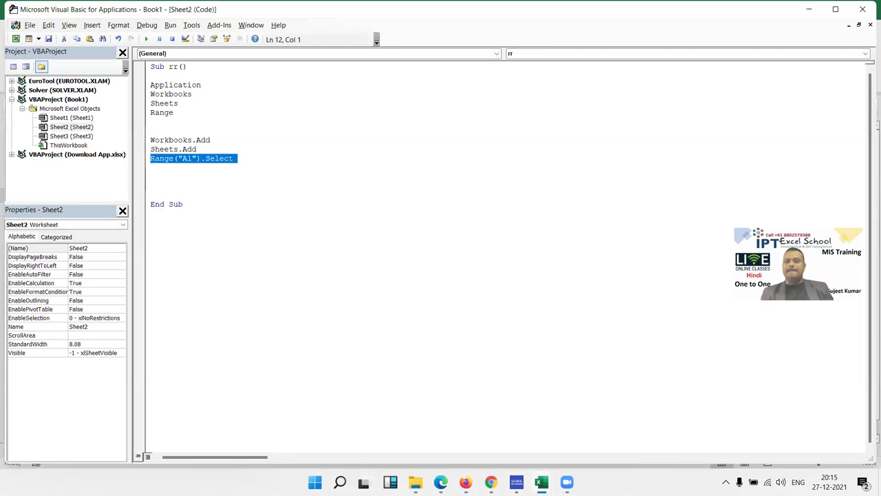
{"action": "left_click", "coordinate": [151, 140]}
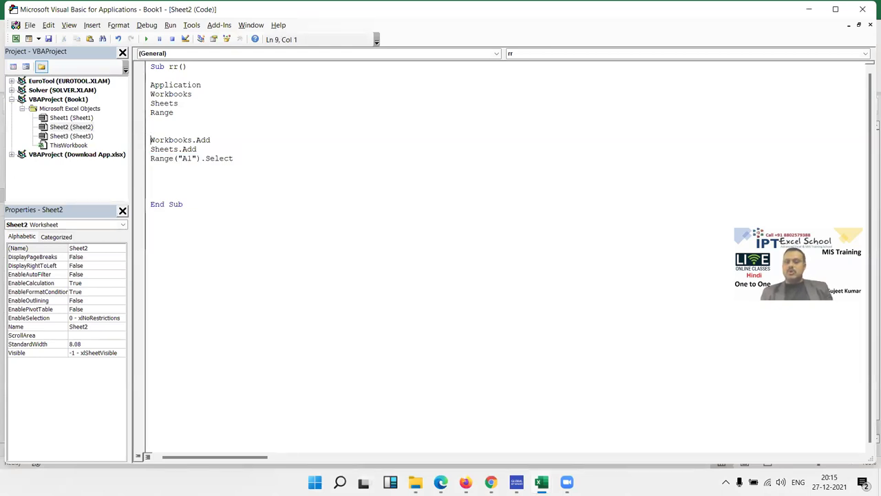
- Recheck the column E notes, then delete the three practice statements from rr
{"action": "key", "text": "alt+F11"}
{"action": "key", "text": "Up"}
{"action": "key", "text": "Up"}
{"action": "key", "text": "Down"}
{"action": "key", "text": "Down"}
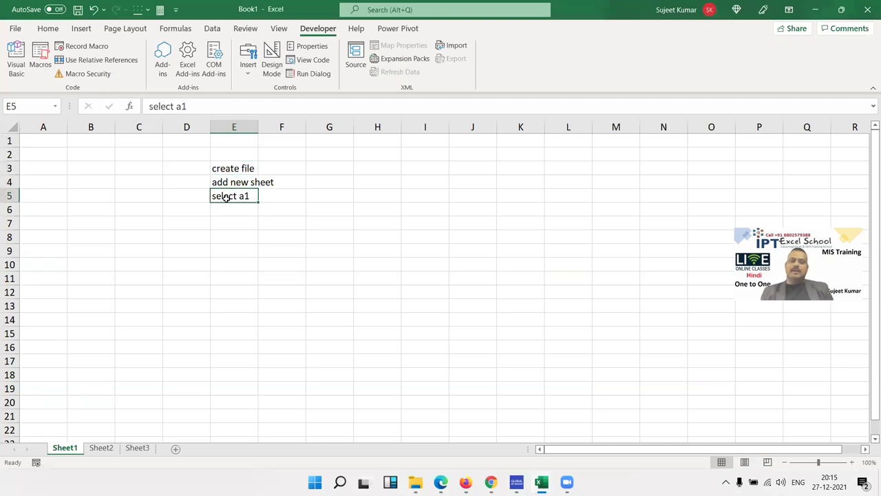
{"action": "key", "text": "alt+F11"}
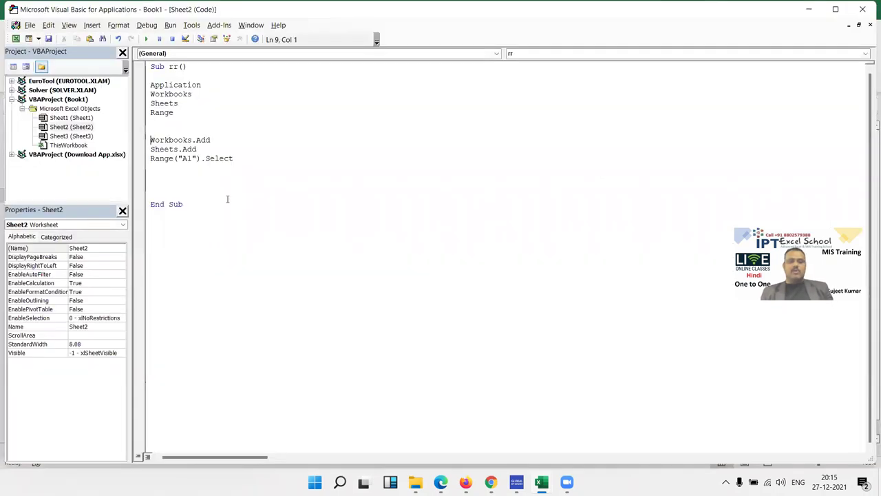
{"action": "key", "text": "Up"}
{"action": "key", "text": "Up"}
{"action": "key", "text": "Up"}
{"action": "key", "text": "Up"}
{"action": "key", "text": "Down"}
{"action": "key", "text": "Return"}
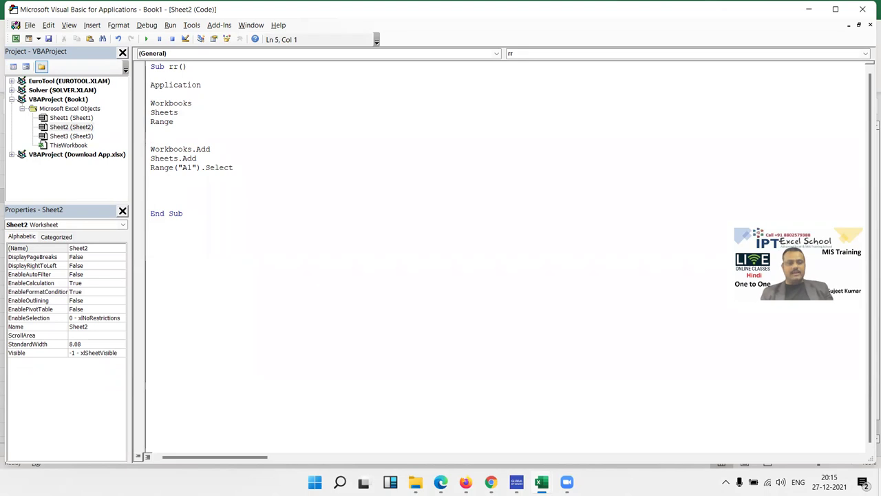
{"action": "key", "text": "shift+Down"}
{"action": "key", "text": "Down"}
{"action": "key", "text": "Down"}
{"action": "key", "text": "Down"}
{"action": "key", "text": "Down"}
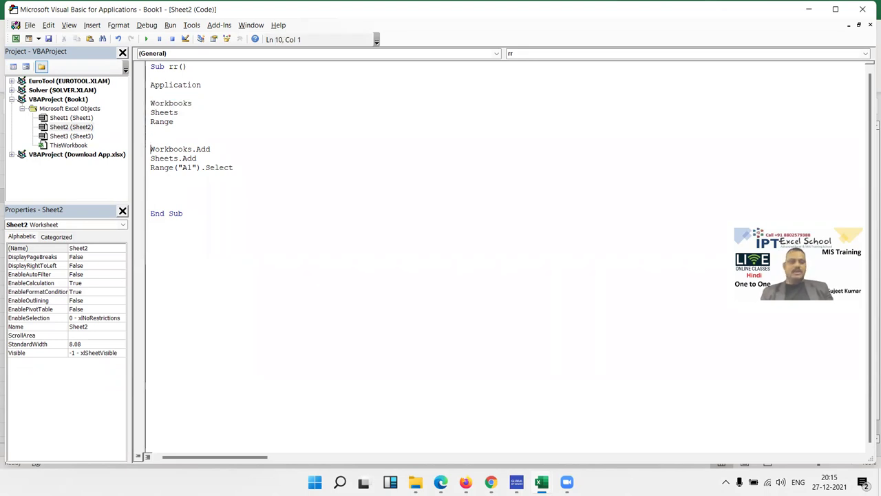
{"action": "key", "text": "shift+Down"}
{"action": "key", "text": "shift+Down"}
{"action": "key", "text": "shift+Down"}
{"action": "key", "text": "shift+Down"}
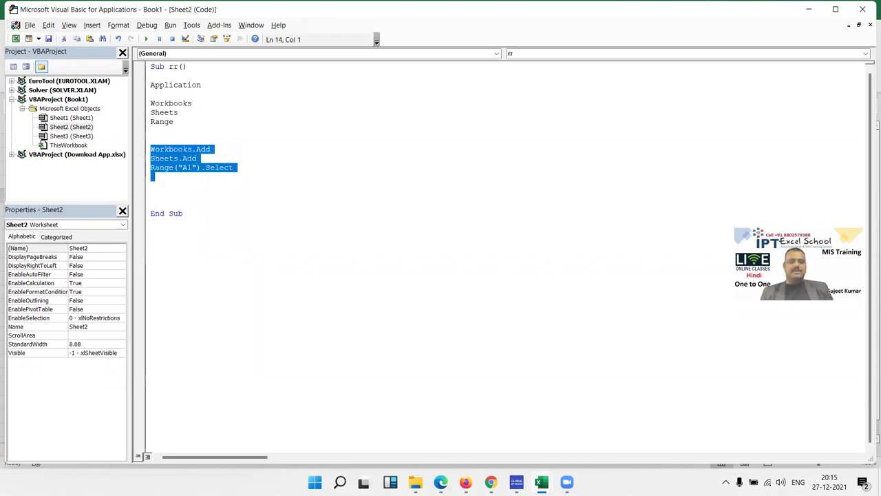
{"action": "key", "text": "Delete"}
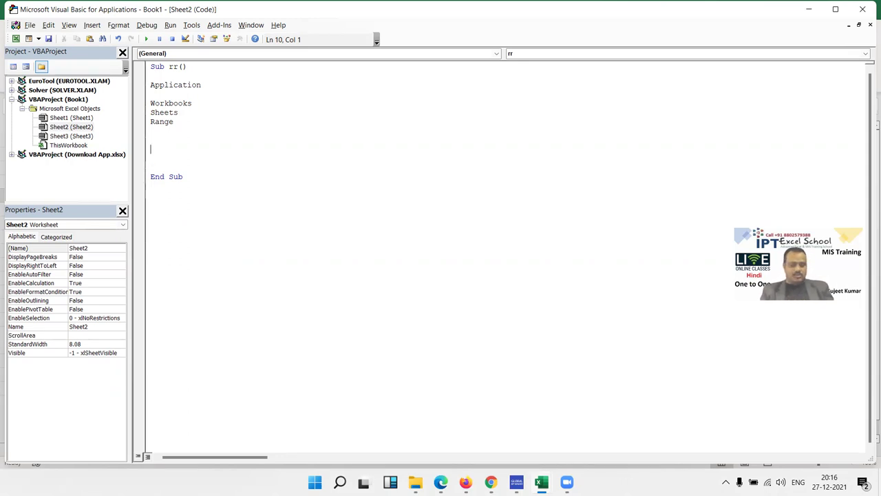
- Make Workbooks.Add rr's first statement, briefly adding and removing a Sheets.Add line
{"action": "type", "text": "workbooks"}
{"action": "key", "text": "BackSpace"}
{"action": "key", "text": "BackSpace"}
{"action": "key", "text": "BackSpace"}
{"action": "type", "text": "ok"}
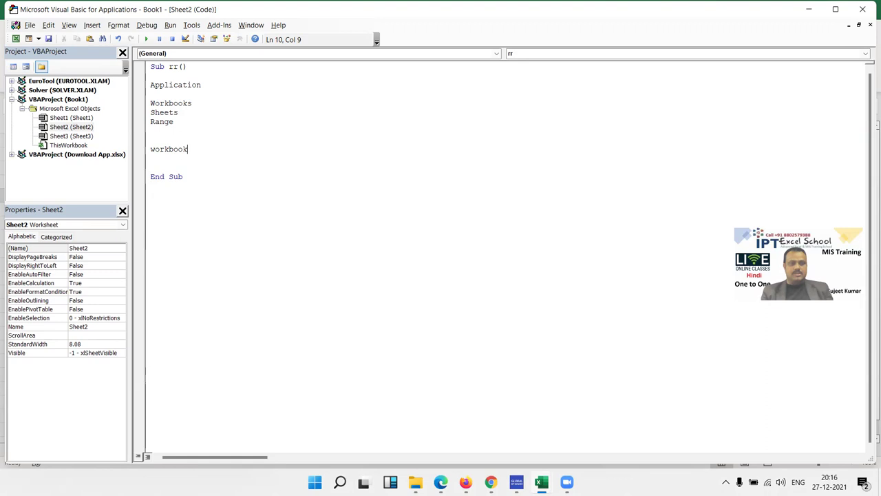
{"action": "type", "text": "s."}
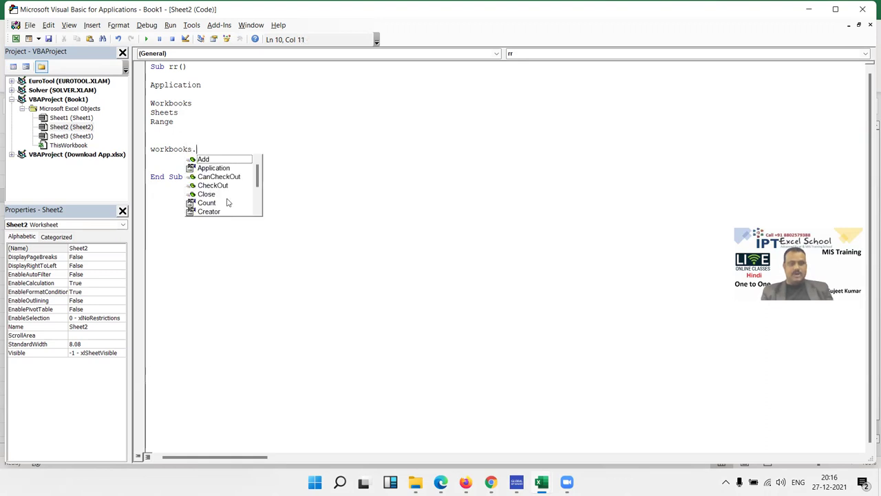
{"action": "key", "text": "Return"}
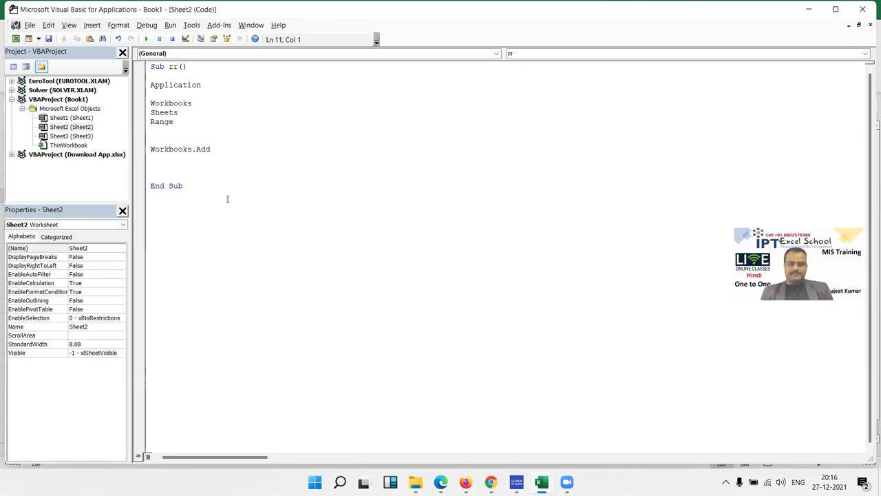
{"action": "type", "text": "sheets"}
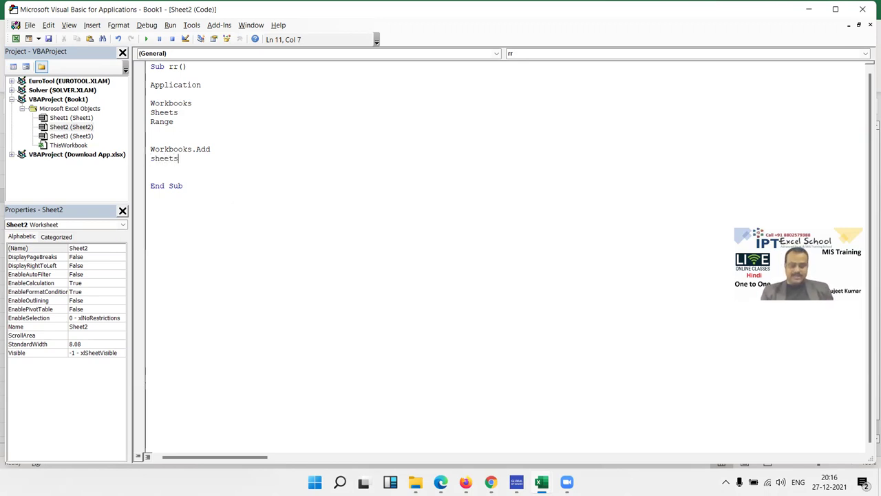
{"action": "type", "text": ".ad"}
{"action": "key", "text": "Return"}
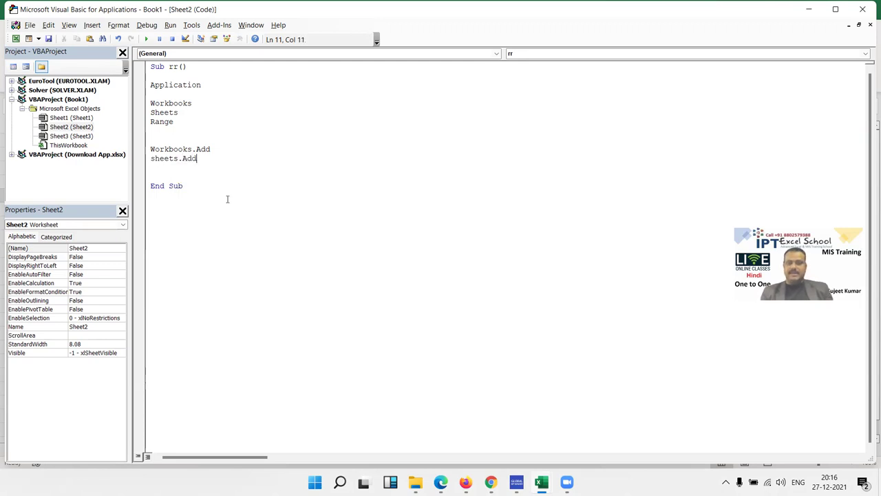
{"action": "key", "text": "BackSpace"}
{"action": "key", "text": "BackSpace"}
{"action": "key", "text": "BackSpace"}
{"action": "key", "text": "BackSpace"}
{"action": "key", "text": "BackSpace"}
{"action": "key", "text": "BackSpace"}
{"action": "key", "text": "BackSpace"}
{"action": "key", "text": "BackSpace"}
{"action": "key", "text": "BackSpace"}
{"action": "key", "text": "BackSpace"}
{"action": "key", "text": "BackSpace"}
{"action": "key", "text": "shift+Up"}
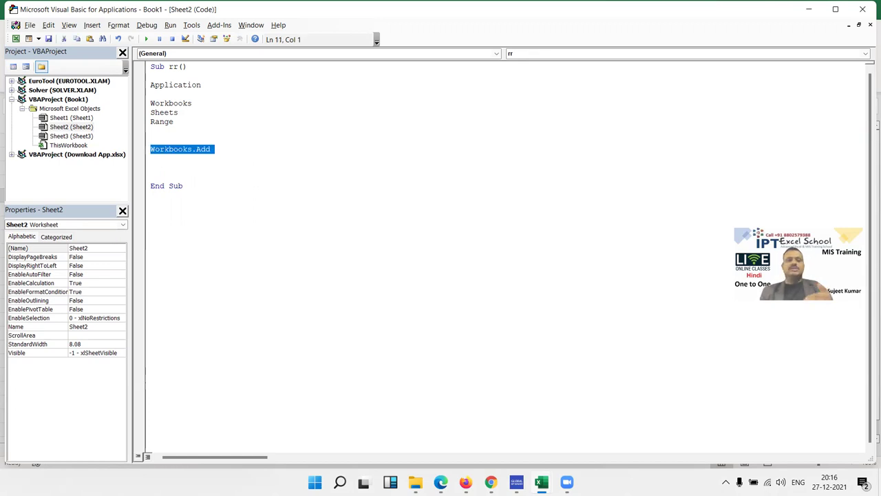
{"action": "key", "text": "shift+Down"}
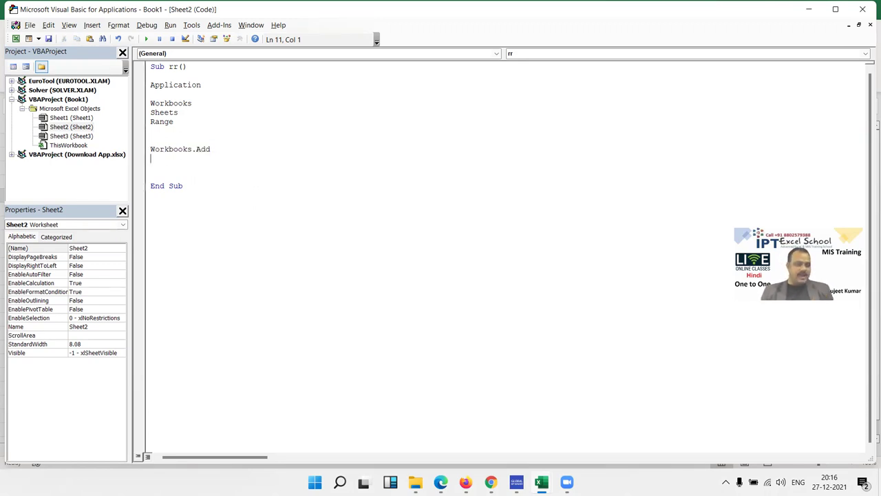
- Begin an ActiveWorkbook.SaveAs "D:\123.xlsx" line below Workbooks.Add
{"action": "type", "text": "a"}
{"action": "key", "text": "BackSpace"}
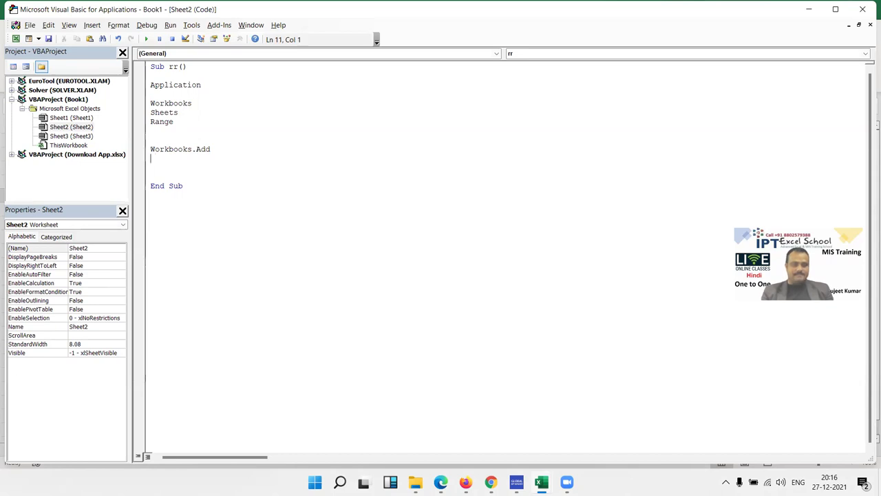
{"action": "type", "text": "activeworkbook"}
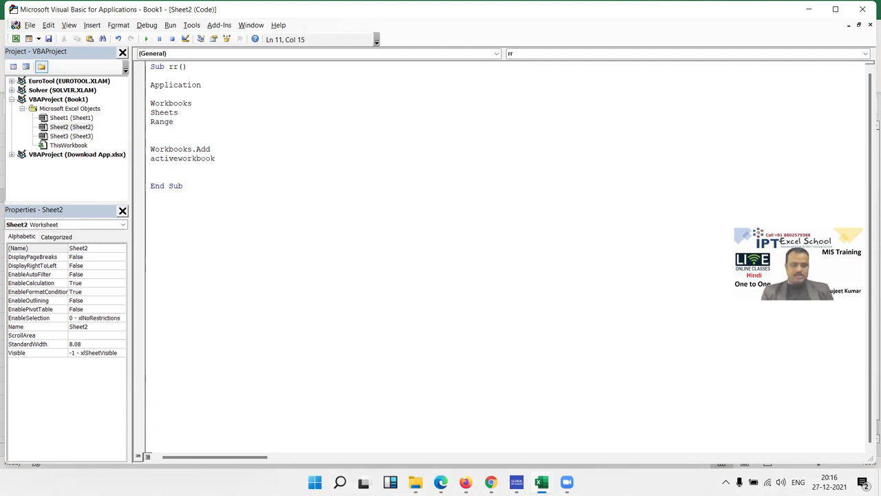
{"action": "type", "text": ".sa"}
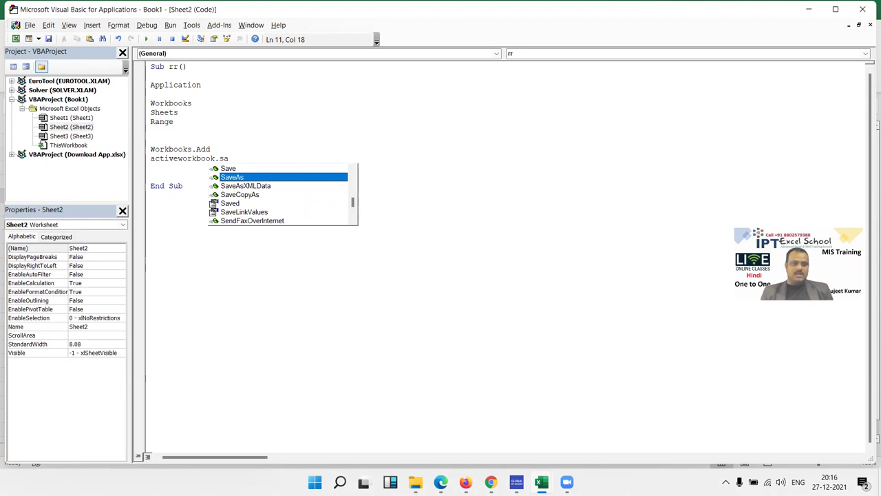
{"action": "type", "text": " \""}
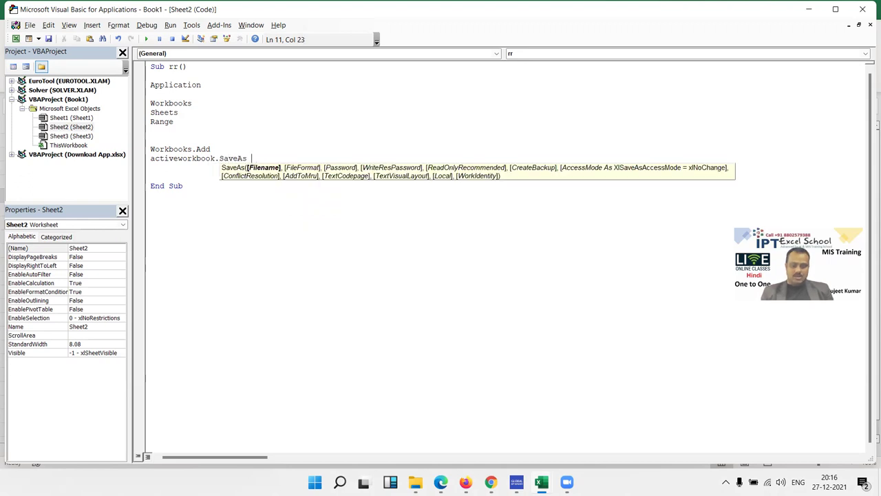
{"action": "type", "text": "D:\\\\123.xlsx\""}
- Complete the ActiveWorkbook.SaveAs "D:\123.xlsx" line and leave a blank line below it
{"action": "key", "text": "Return"}
{"action": "key", "text": "Up"}
{"action": "key", "text": "shift+Down"}
{"action": "key", "text": "Right"}
{"action": "key", "text": "Return"}
- Add Workbooks("Book1.xlsx").SaveAs "D:\123.xlsx" on the new line
{"action": "type", "text": "workbook"}
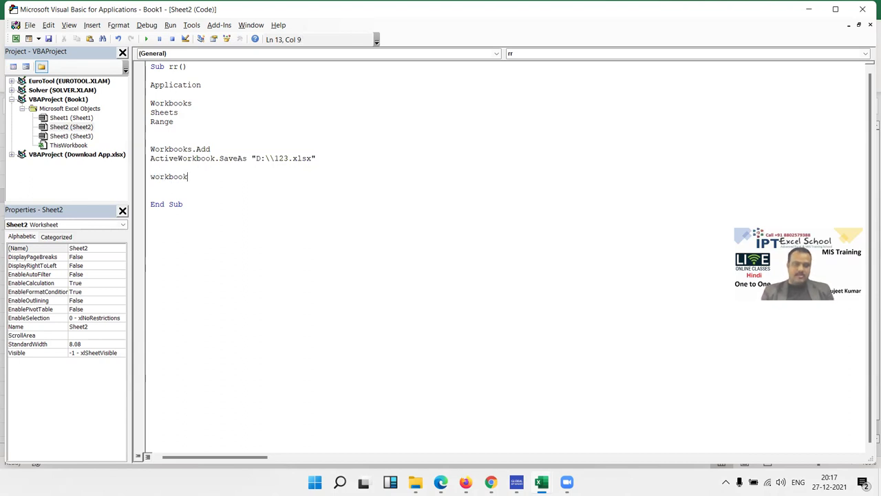
{"action": "type", "text": "s"}
{"action": "type", "text": "(\"Book1.xlsx\").sa"}
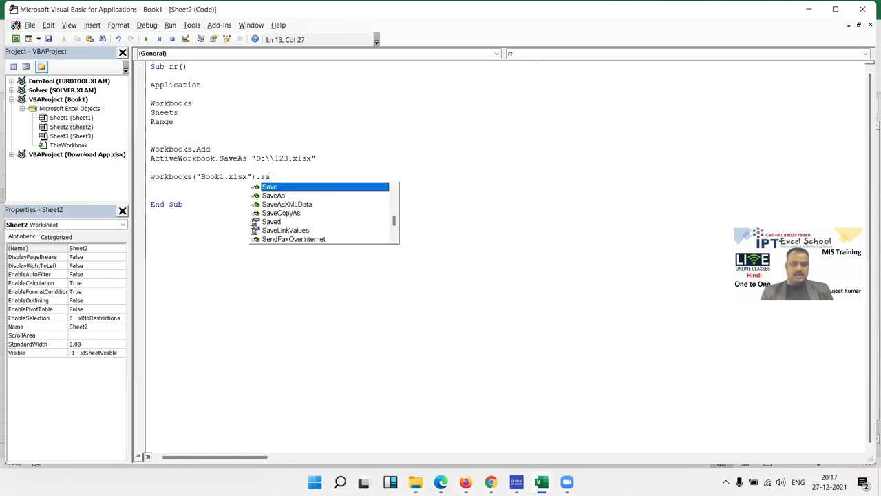
{"action": "key", "text": "Down"}
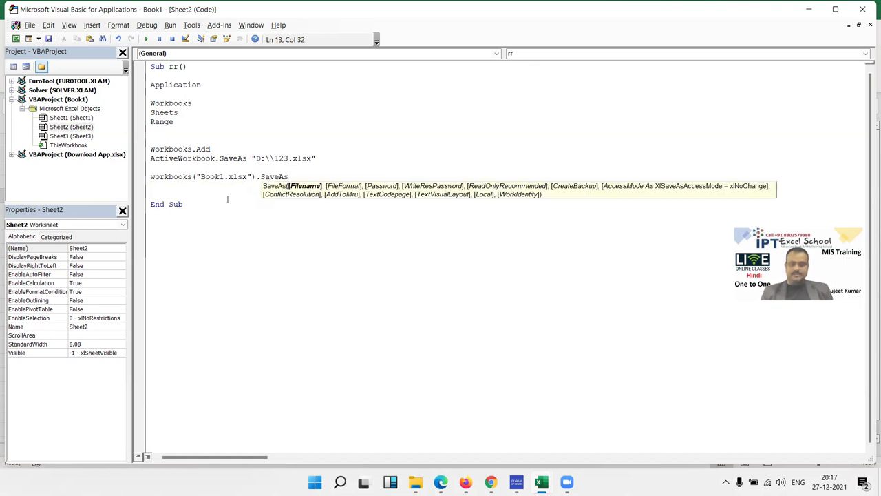
{"action": "type", "text": "\"D"}
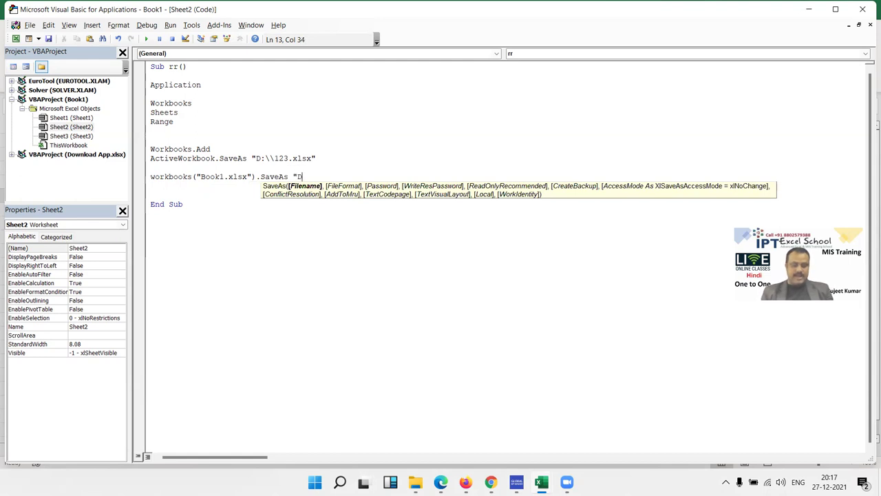
{"action": "type", "text": ":\\\\123.xlsx"}
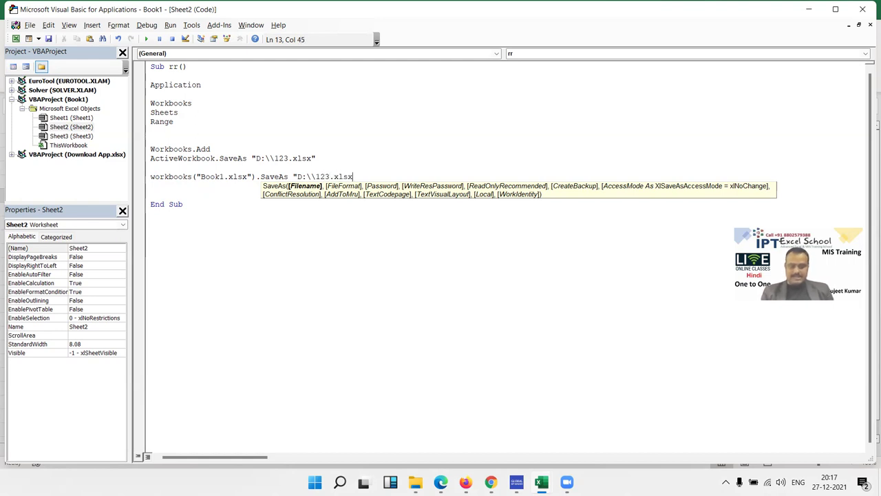
{"action": "type", "text": "\""}
{"action": "key", "text": "Return"}
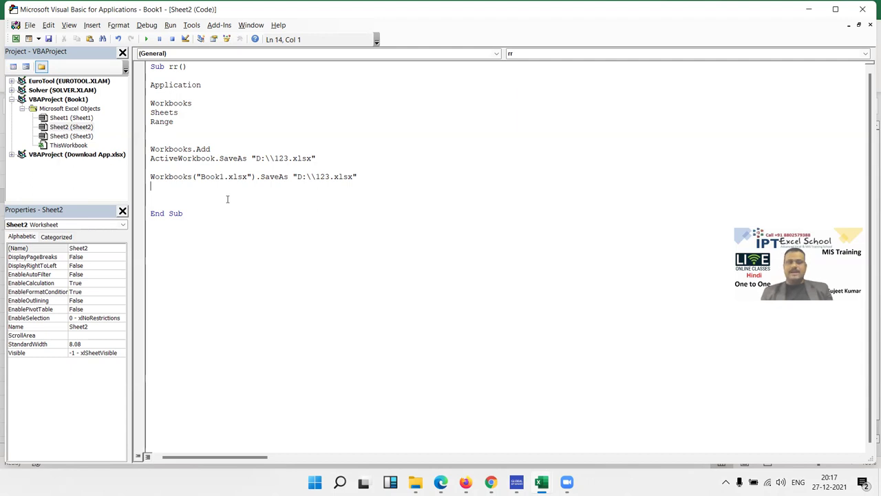
{"action": "key", "text": "Up"}
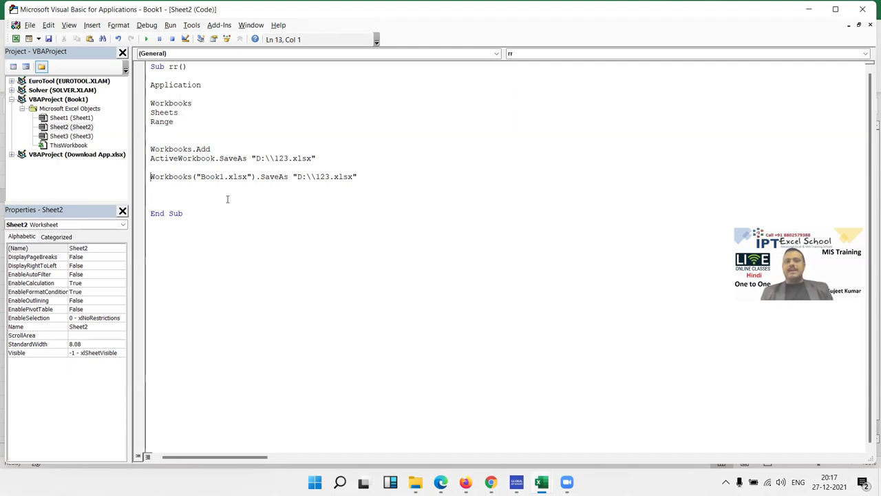
{"action": "key", "text": "Up"}
{"action": "key", "text": "shift+Down"}
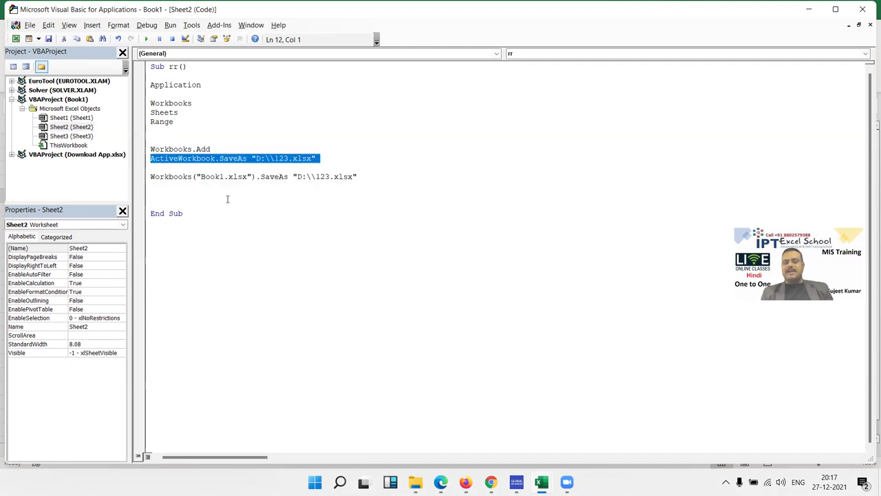
{"action": "key", "text": "Up"}
{"action": "key", "text": "Up"}
{"action": "key", "text": "shift+Down"}
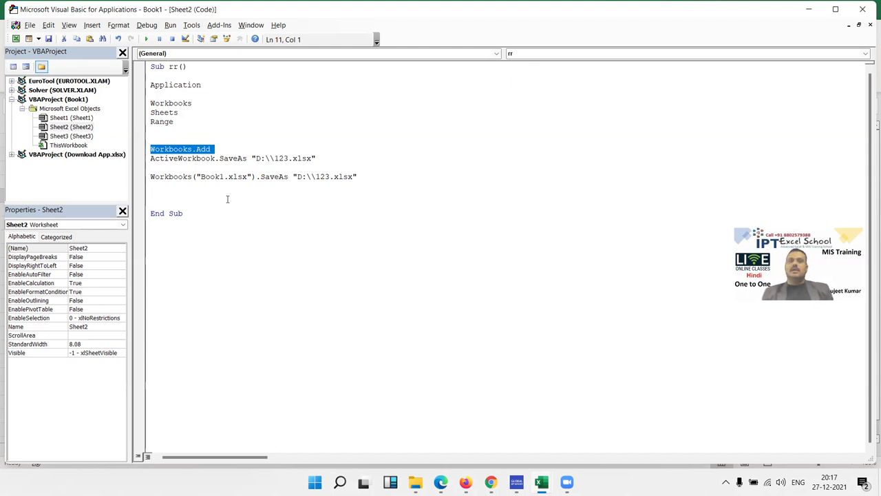
{"action": "key", "text": "Down"}
{"action": "key", "text": "Down"}
{"action": "key", "text": "shift+Down"}
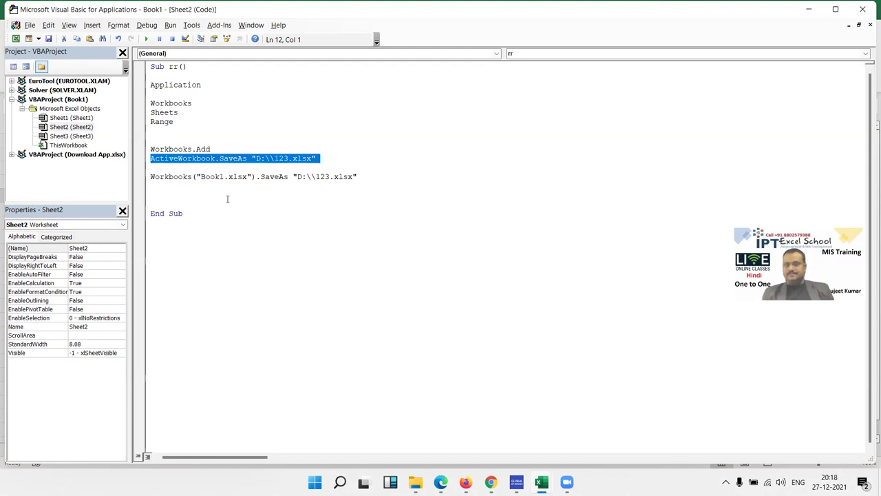
{"action": "key", "text": "Up"}
{"action": "key", "text": "shift+Up"}
{"action": "key", "text": "ctrl+c"}
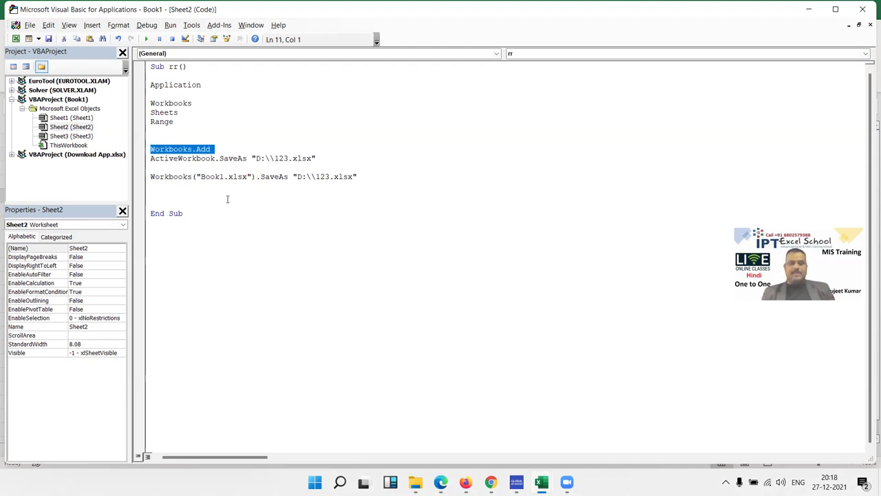
{"action": "key", "text": "Down"}
{"action": "key", "text": "Down"}
{"action": "key", "text": "Down"}
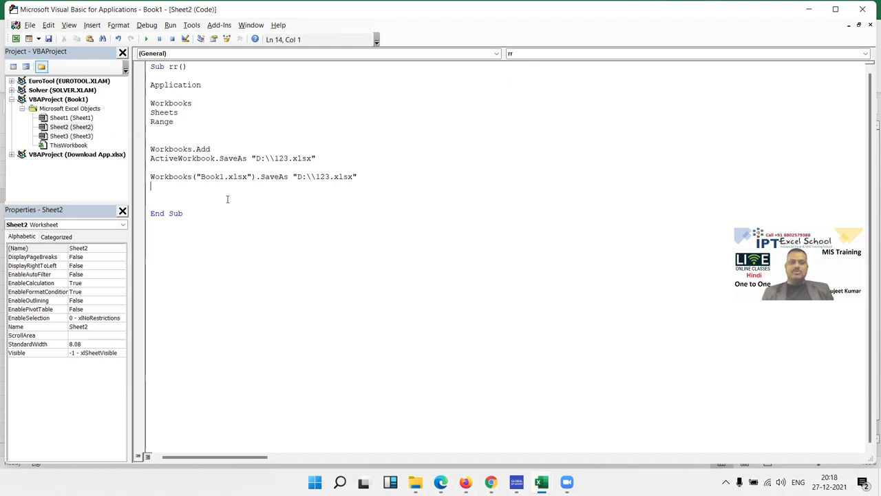
{"action": "key", "text": "Down"}
- Append a Workbooks.Add.SaveAs "D:\123.xlsx" line to the end of rr
{"action": "key", "text": "ctrl+v"}
{"action": "key", "text": "BackSpace"}
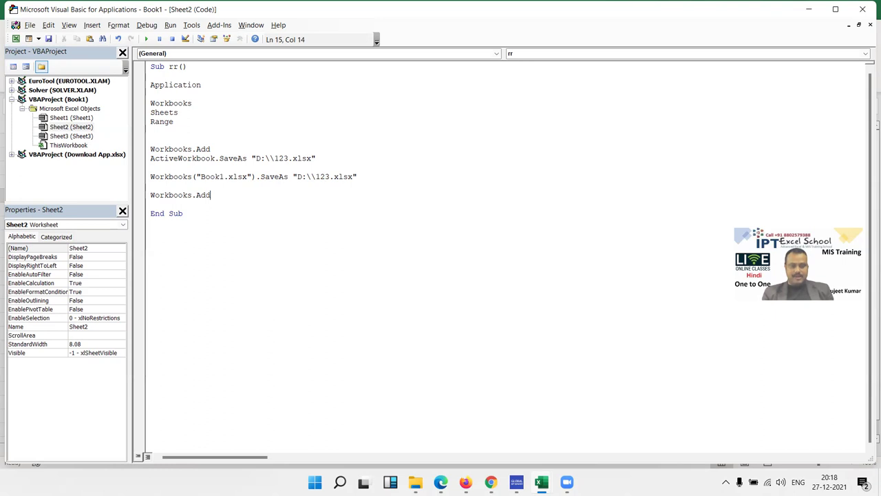
{"action": "type", "text": ".s"}
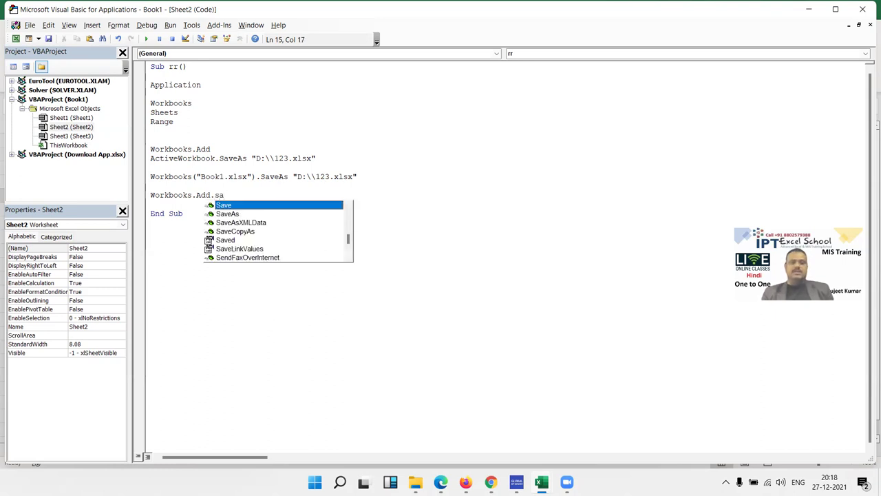
{"action": "type", "text": "aveA"}
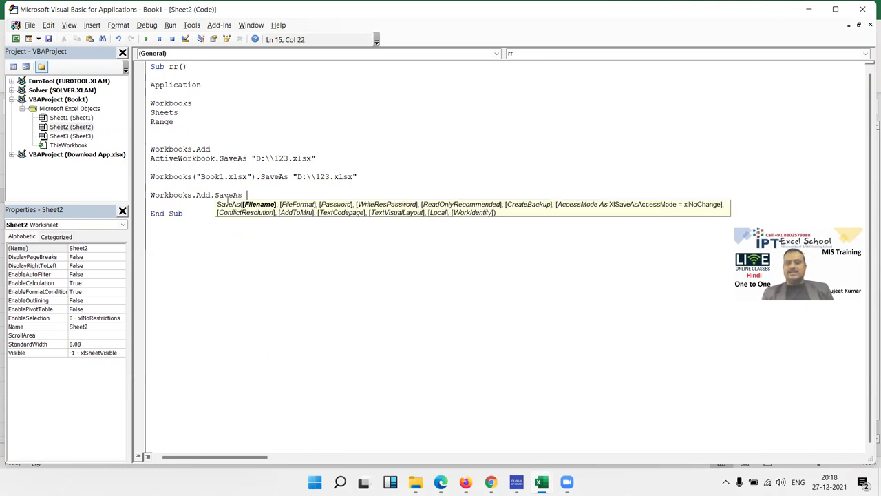
{"action": "type", "text": " \""}
{"action": "type", "text": "D:\\\\123.xlsx\""}
{"action": "key", "text": "Return"}
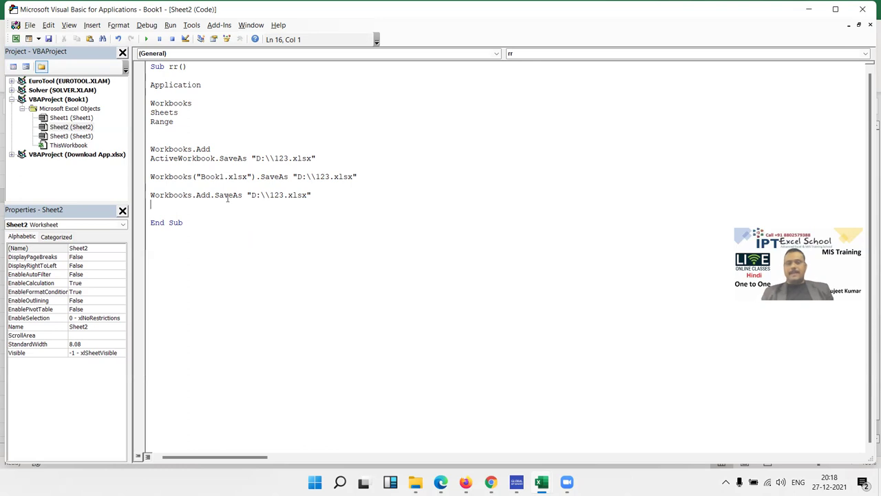
{"action": "key", "text": "Return"}
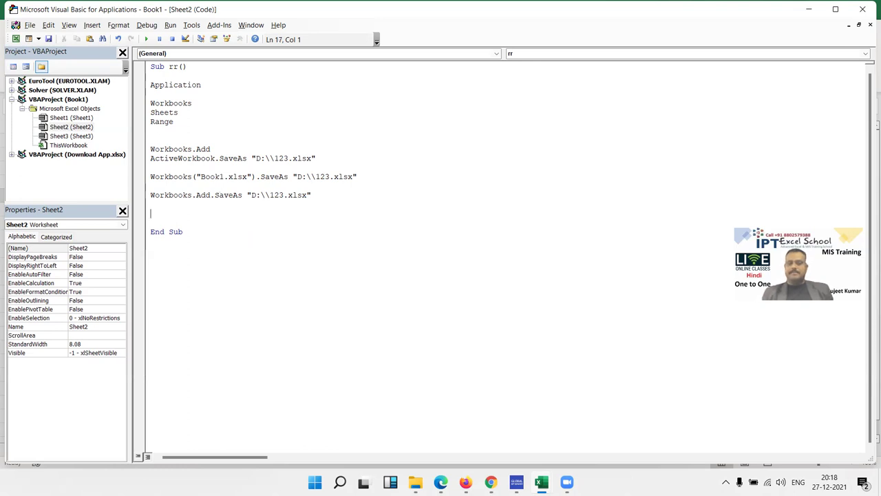
{"action": "key", "text": "Up"}
{"action": "key", "text": "Up"}
{"action": "key", "text": "Up"}
{"action": "key", "text": "Down"}
{"action": "key", "text": "Down"}
{"action": "key", "text": "Down"}
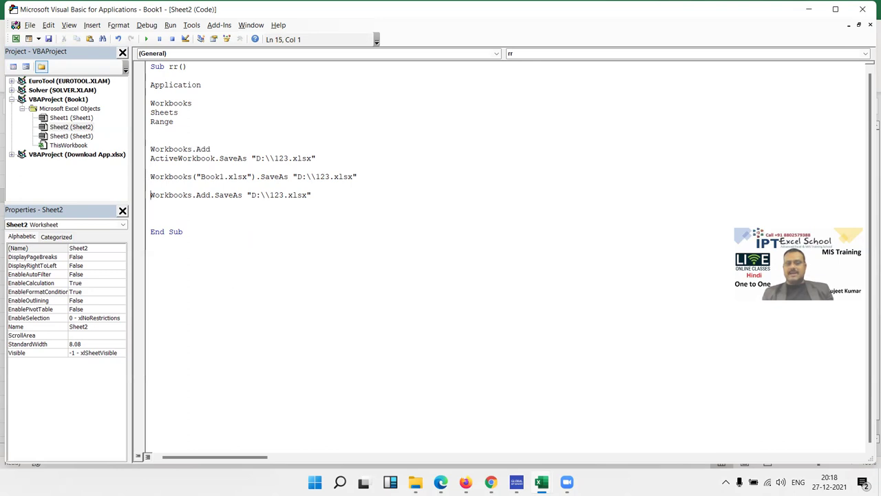
{"action": "key", "text": "shift+Down"}
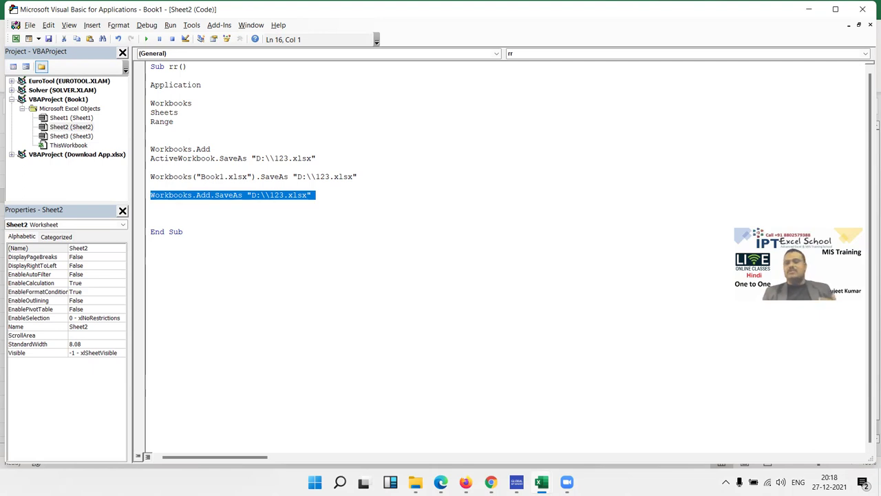
{"action": "left_click", "coordinate": [150, 203]}
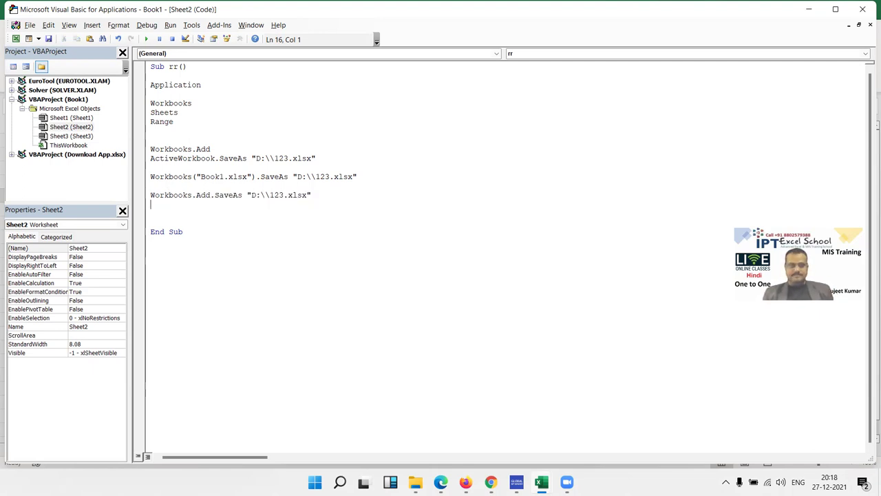
- Declare a new Sub crt() macro below rr's End Sub
{"action": "left_click", "coordinate": [151, 240]}
{"action": "key", "text": "Return"}
{"action": "key", "text": "Return"}
{"action": "type", "text": "sub"}
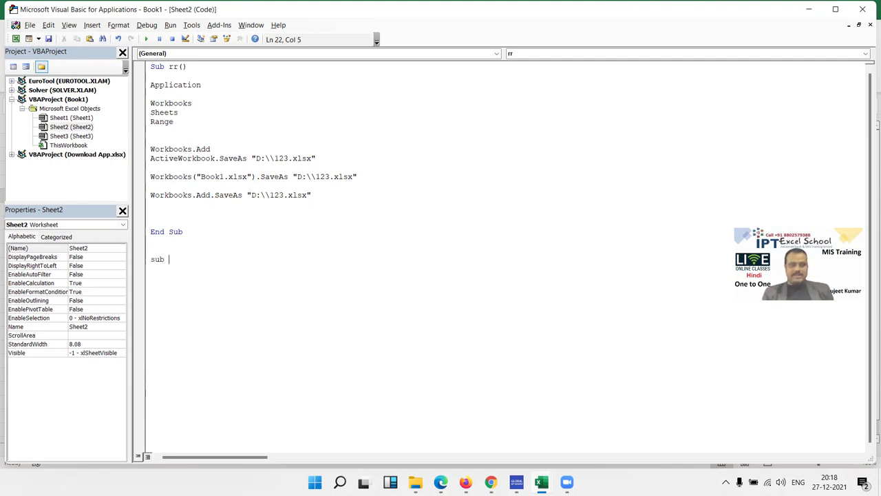
{"action": "type", "text": " crt"}
{"action": "type", "text": "(*"}
{"action": "key", "text": "BackSpace"}
{"action": "key", "text": "BackSpace"}
{"action": "type", "text": "()"}
{"action": "key", "text": "Return"}
- Copy the Workbooks.Add.SaveAs "D:\123.xlsx" line into the crt macro
{"action": "key", "text": "Up"}
{"action": "key", "text": "Up"}
{"action": "key", "text": "Up"}
{"action": "key", "text": "Up"}
{"action": "key", "text": "Up"}
{"action": "key", "text": "Up"}
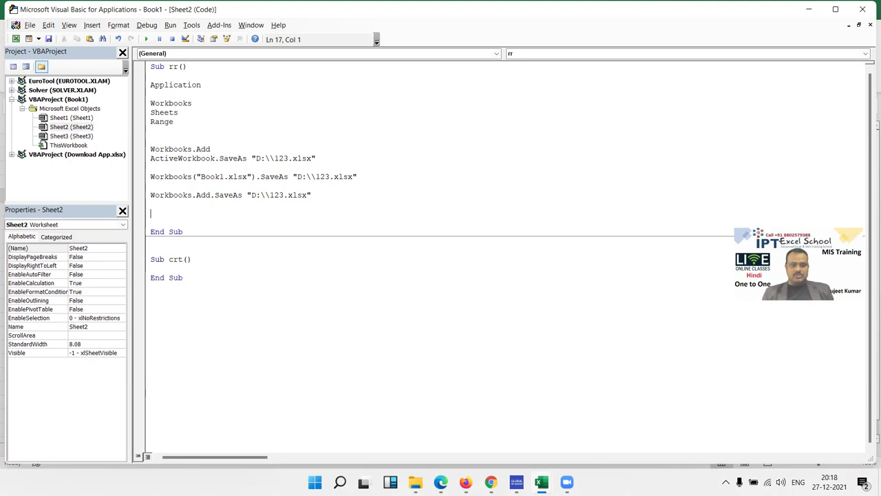
{"action": "key", "text": "shift+Down"}
{"action": "key", "text": "ctrl+c"}
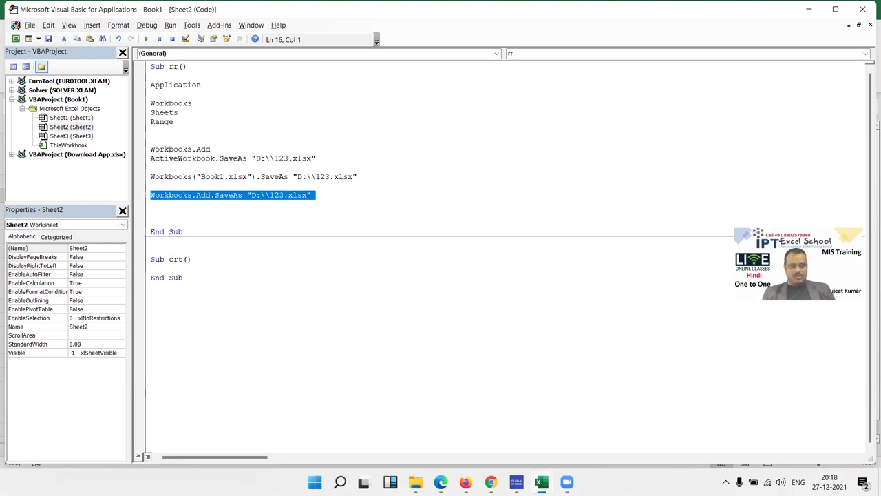
{"action": "key", "text": "Down"}
{"action": "key", "text": "Down"}
{"action": "key", "text": "Down"}
{"action": "key", "text": "Down"}
{"action": "key", "text": "Down"}
{"action": "key", "text": "Down"}
{"action": "key", "text": "Return"}
{"action": "key", "text": "ctrl+v"}
{"action": "key", "text": "Return"}
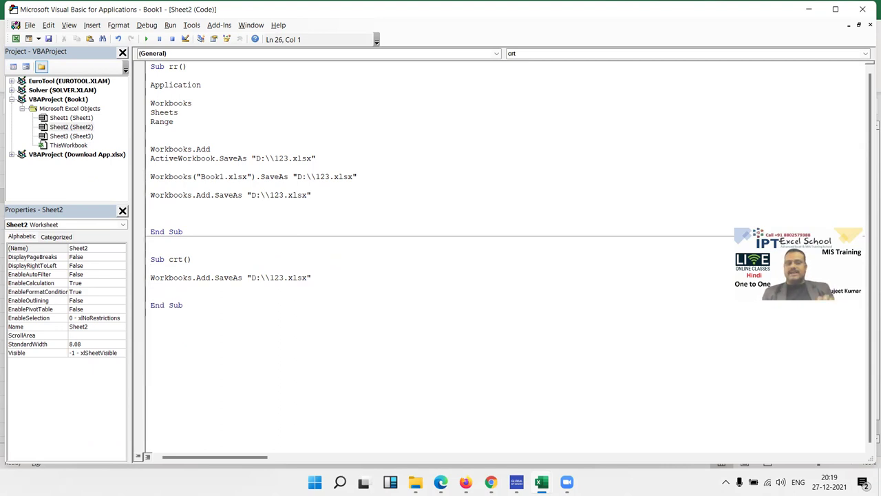
{"action": "left_click", "coordinate": [151, 112]}
{"action": "key", "text": "Down"}
{"action": "key", "text": "Down"}
{"action": "key", "text": "Down"}
{"action": "key", "text": "shift+Down"}
{"action": "key", "text": "Right"}
{"action": "left_click", "coordinate": [151, 296]}
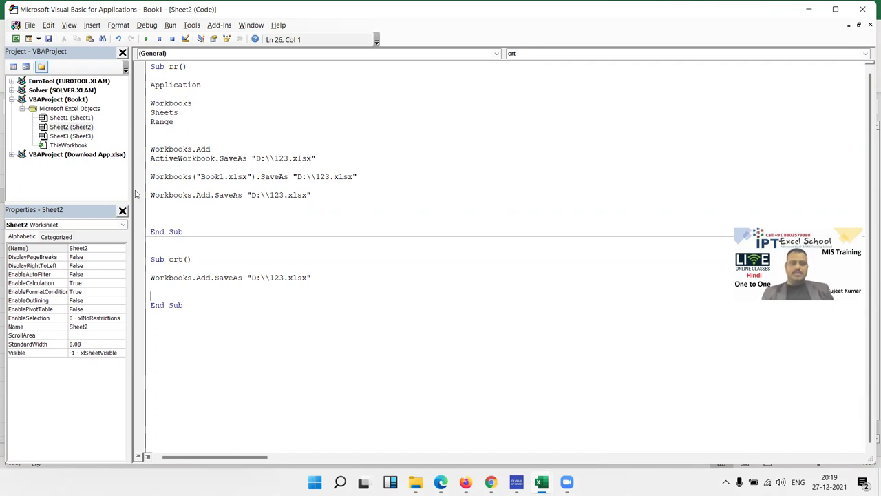
- Look over the SaveAs code, then insert a blank line before End Sub in the rr macro
{"action": "left_click", "coordinate": [168, 212]}
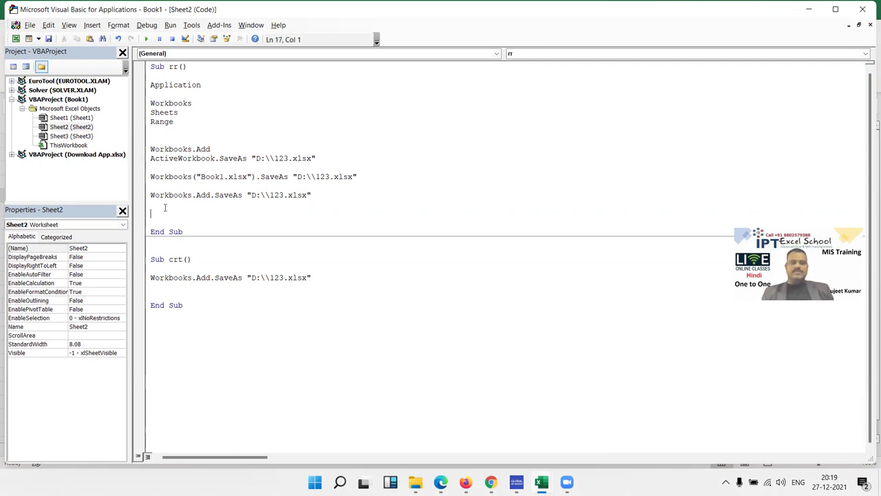
{"action": "left_click", "coordinate": [145, 179]}
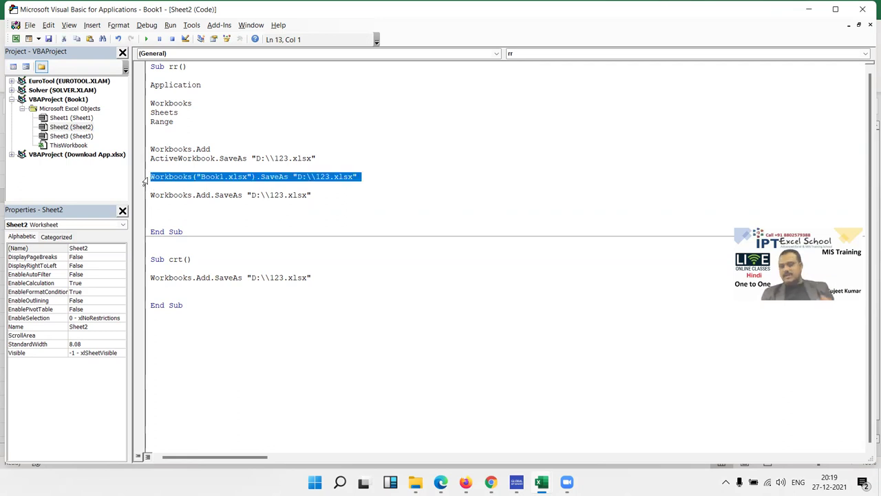
{"action": "left_click", "coordinate": [156, 213]}
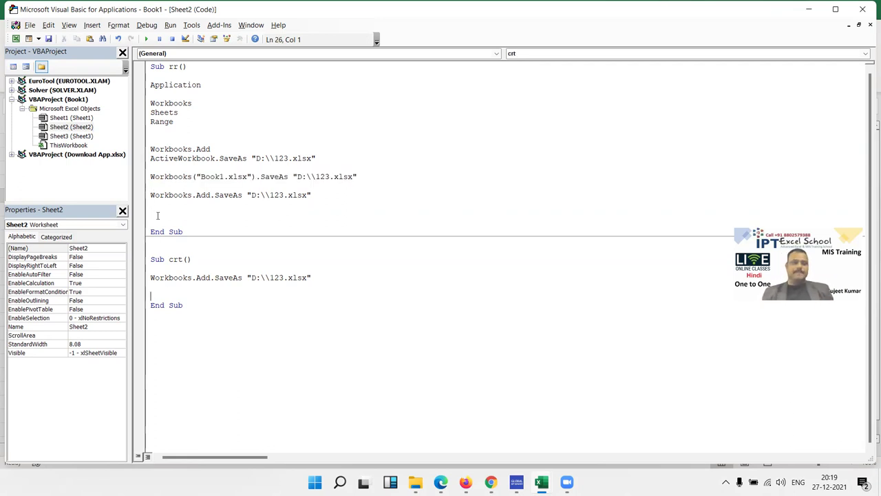
{"action": "left_click_drag", "start_coordinate": [173, 216], "coordinate": [137, 150]}
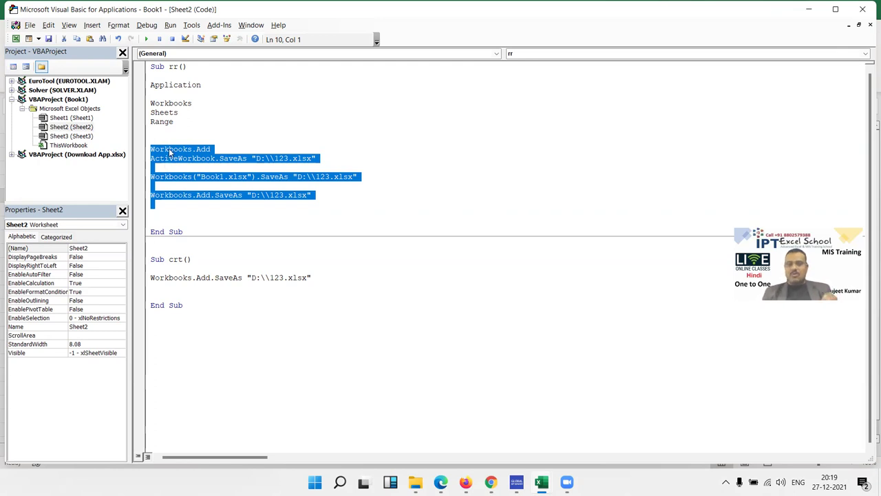
{"action": "left_click", "coordinate": [164, 205]}
{"action": "key", "text": "Return"}
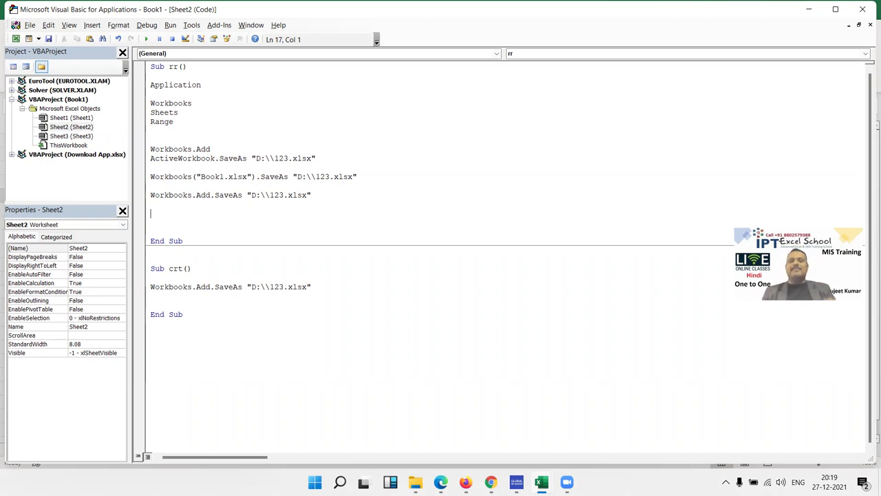
- Copy ActiveWorkbook.Save and paste it on the empty line above End Sub in rr
{"action": "mouse_move", "coordinate": [237, 158]}
{"action": "left_mouse_down"}
{"action": "mouse_move", "coordinate": [152, 150]}
{"action": "mouse_move", "coordinate": [144, 158]}
{"action": "left_mouse_up"}
{"action": "key", "text": "ctrl+c"}
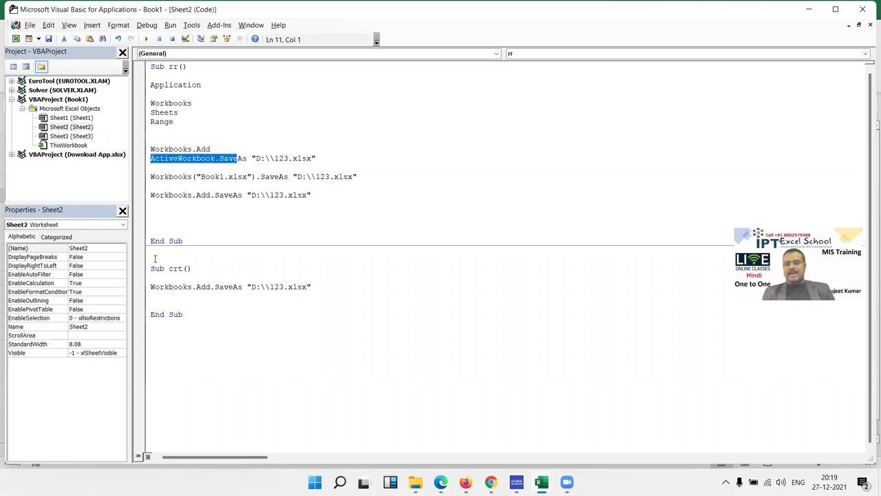
{"action": "left_click", "coordinate": [152, 214]}
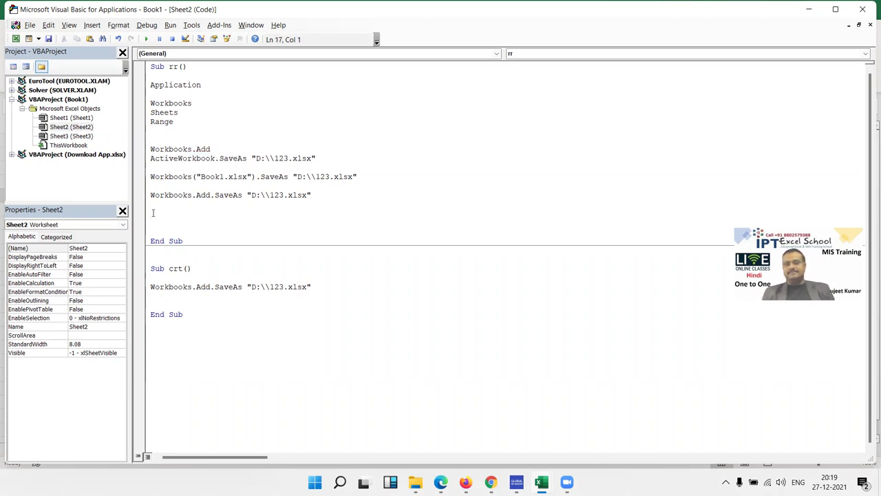
{"action": "key", "text": "ctrl+v"}
{"action": "key", "text": "Return"}
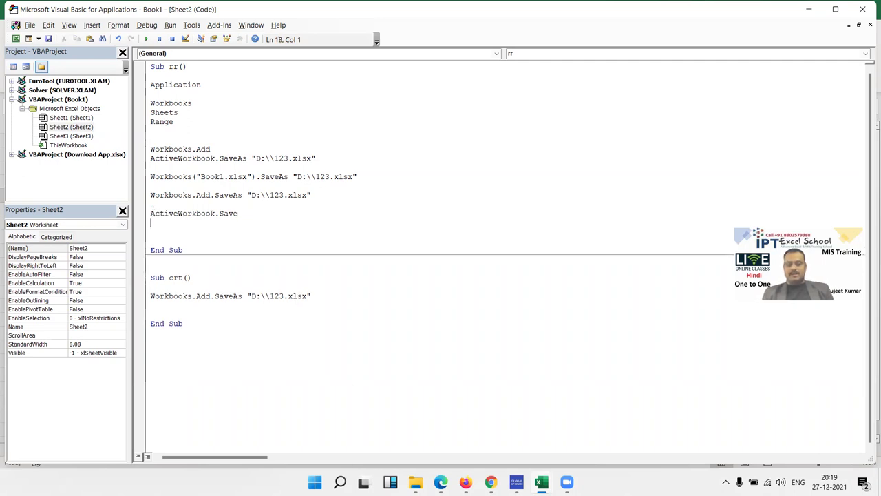
- Switch between the Book1 and Download App workbooks, ending back on Book1
{"action": "mouse_move", "coordinate": [551, 475]}
{"action": "left_click", "coordinate": [528, 445]}
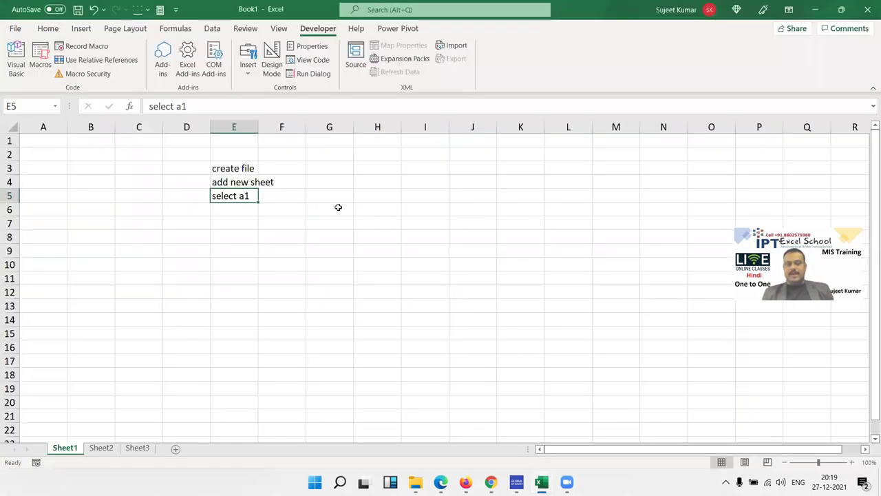
{"action": "mouse_move", "coordinate": [440, 482]}
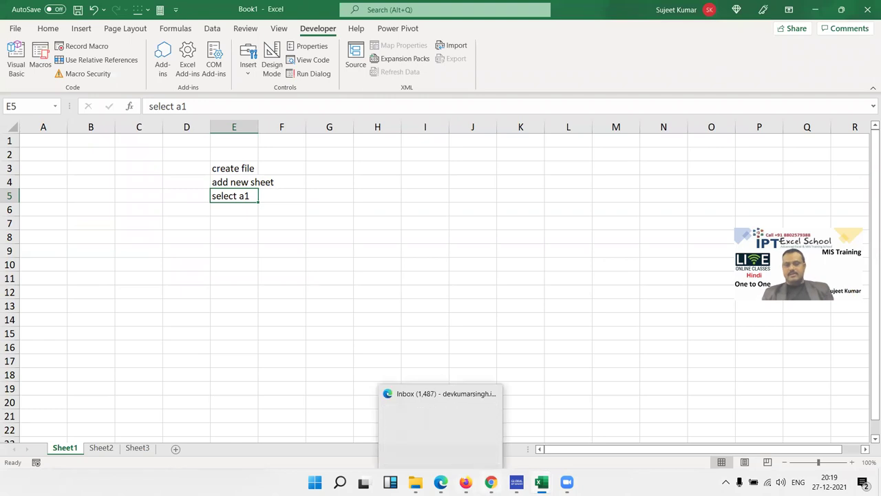
{"action": "mouse_move", "coordinate": [541, 482]}
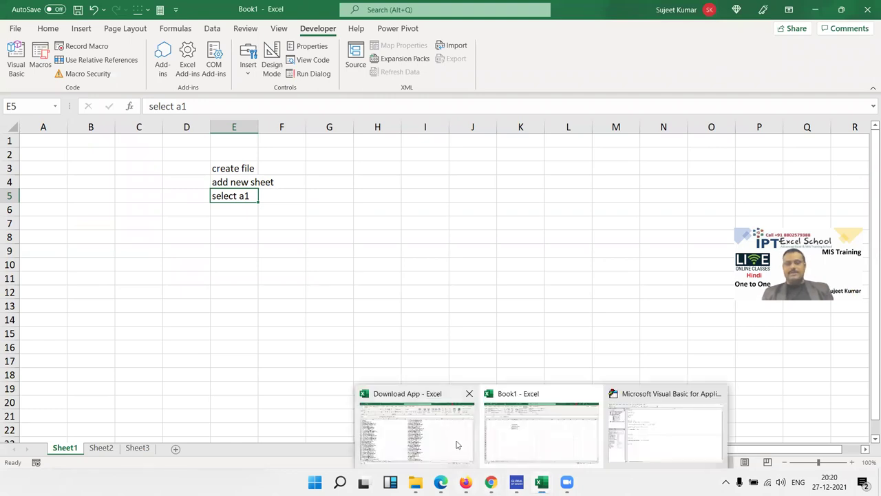
{"action": "left_click", "coordinate": [457, 445]}
{"action": "mouse_move", "coordinate": [549, 475]}
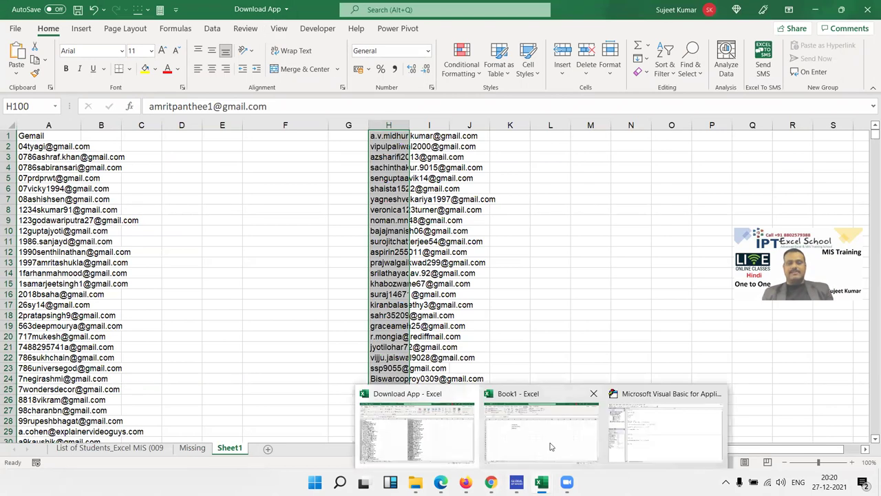
{"action": "left_click", "coordinate": [550, 447]}
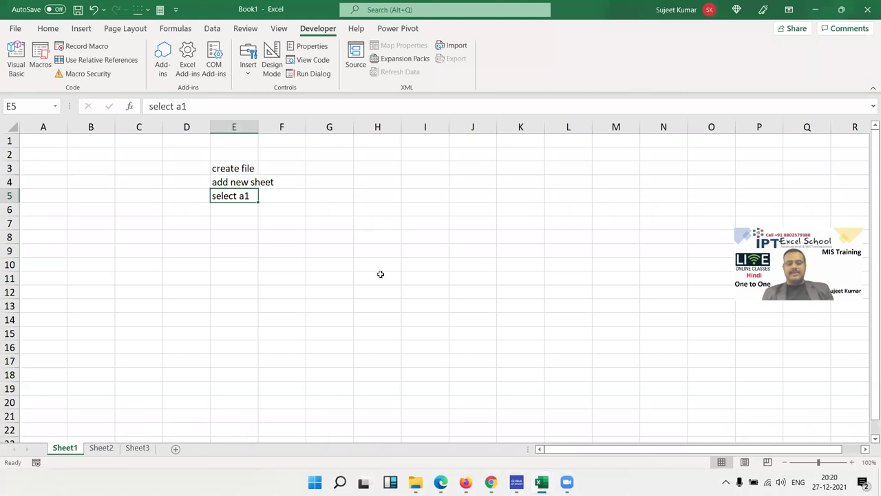
- Briefly bring up the Advanced Excel Training browser window, then bring the VBA editor forward
{"action": "mouse_move", "coordinate": [490, 482]}
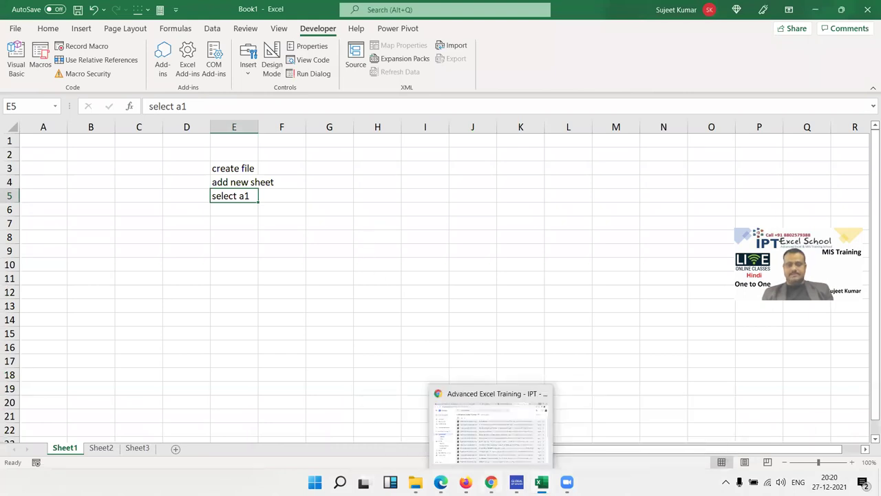
{"action": "left_click", "coordinate": [490, 426]}
{"action": "key", "text": "alt+Tab"}
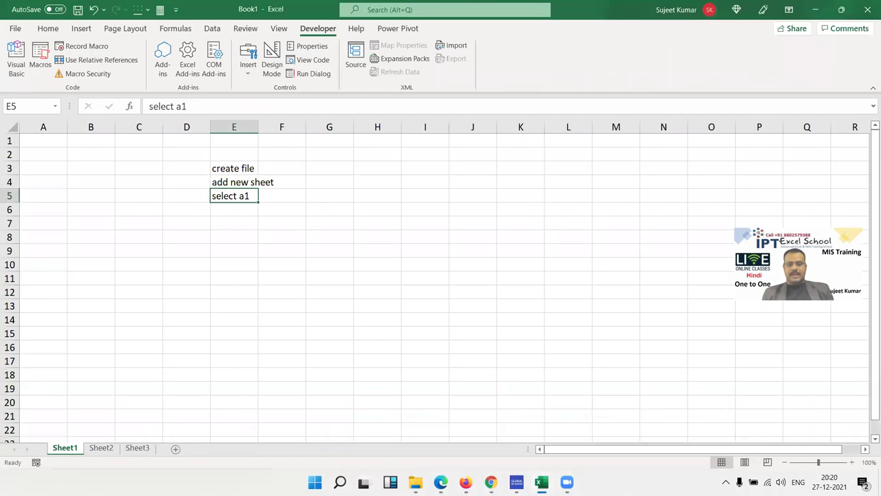
{"action": "mouse_move", "coordinate": [541, 482]}
{"action": "left_click", "coordinate": [668, 446]}
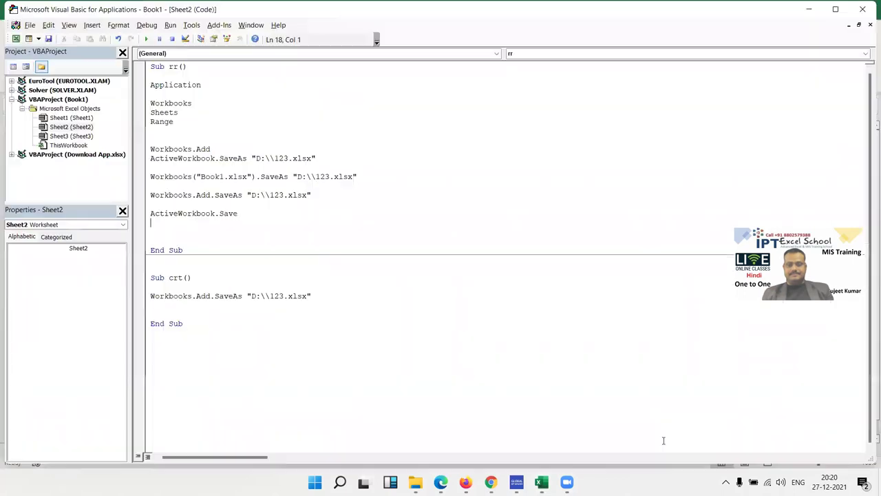
- Highlight the Workbooks.Add.SaveAs call in crt and the ActiveWorkbook.Save line in rr
{"action": "double_click", "coordinate": [201, 298]}
{"action": "left_click", "coordinate": [199, 300]}
{"action": "double_click", "coordinate": [201, 298]}
{"action": "left_click", "coordinate": [223, 297]}
{"action": "double_click", "coordinate": [223, 298]}
{"action": "mouse_move", "coordinate": [252, 298]}
{"action": "left_mouse_down"}
{"action": "mouse_move", "coordinate": [312, 298]}
{"action": "mouse_move", "coordinate": [313, 289]}
{"action": "left_mouse_up"}
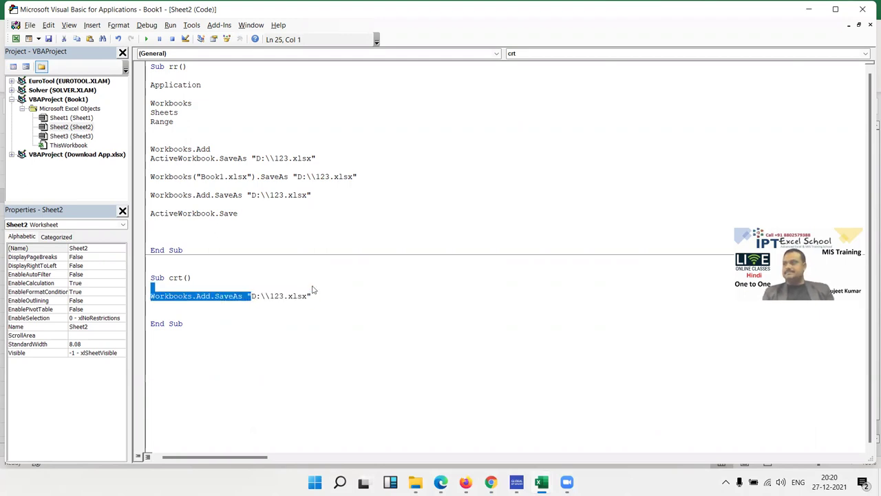
{"action": "key", "text": "Down"}
{"action": "key", "text": "Down"}
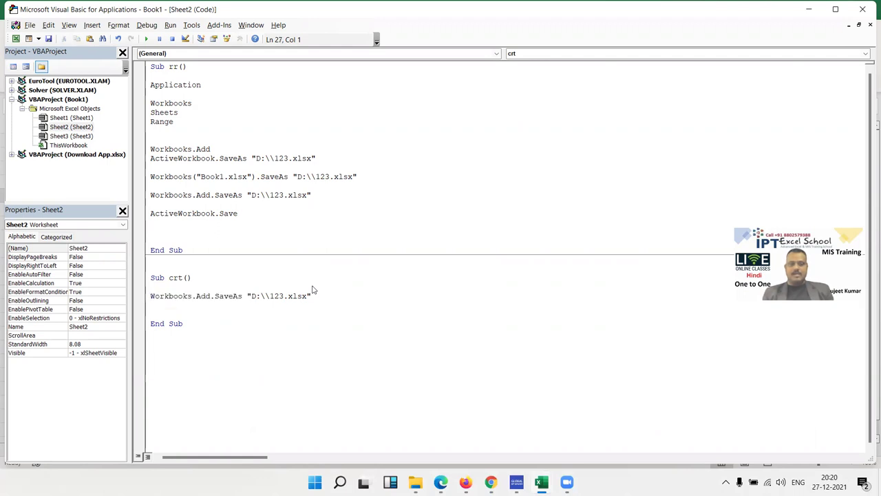
{"action": "left_click", "coordinate": [198, 229]}
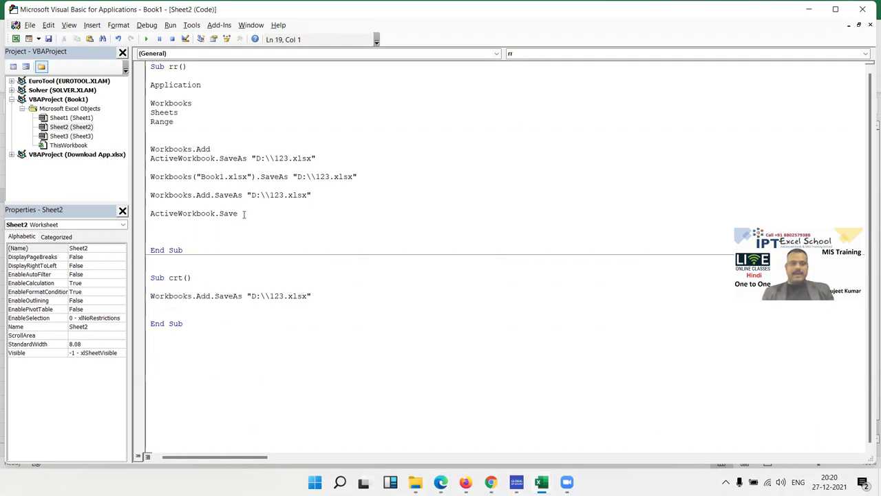
{"action": "left_click_drag", "start_coordinate": [244, 215], "coordinate": [138, 211]}
{"action": "left_click", "coordinate": [183, 232]}
- Copy Workbooks("Book1.xlsx").Save and paste it on the line below ActiveWorkbook.Save
{"action": "left_click_drag", "start_coordinate": [278, 177], "coordinate": [135, 176]}
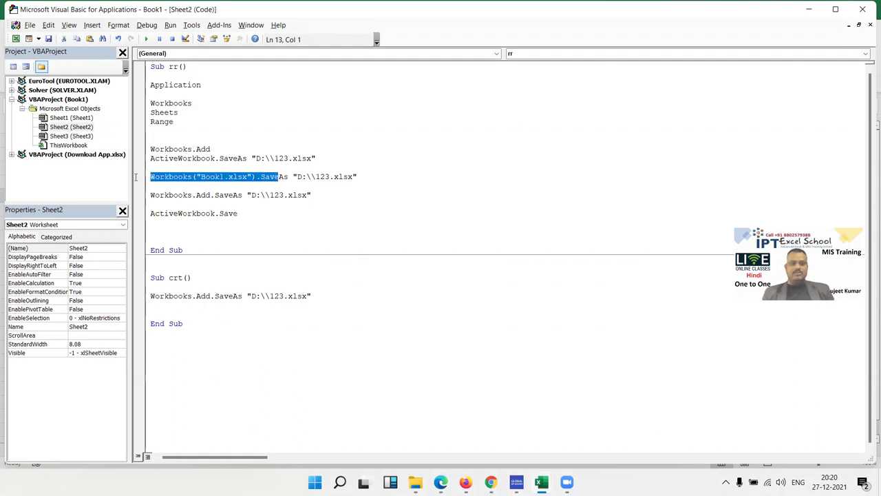
{"action": "key", "text": "ctrl+c"}
{"action": "left_click", "coordinate": [165, 224]}
{"action": "key", "text": "ctrl+v"}
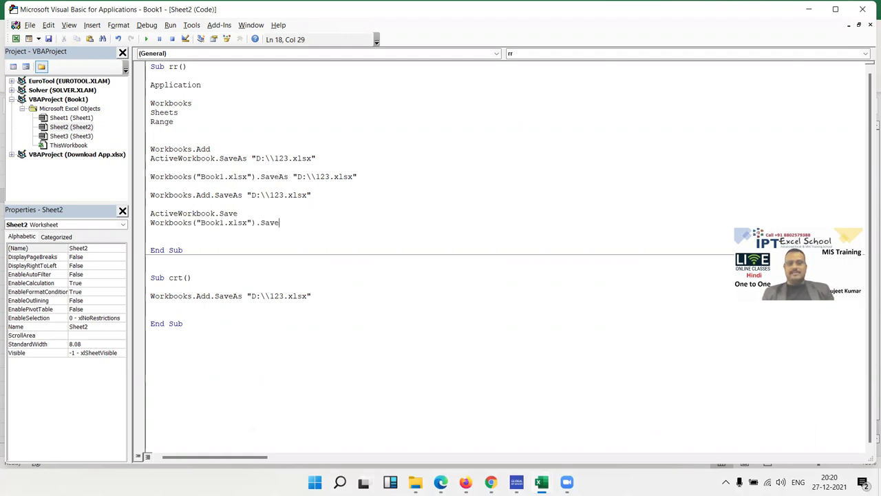
{"action": "key", "text": "Return"}
{"action": "key", "text": "shift+Down"}
{"action": "key", "text": "Right"}
{"action": "key", "text": "shift+Down"}
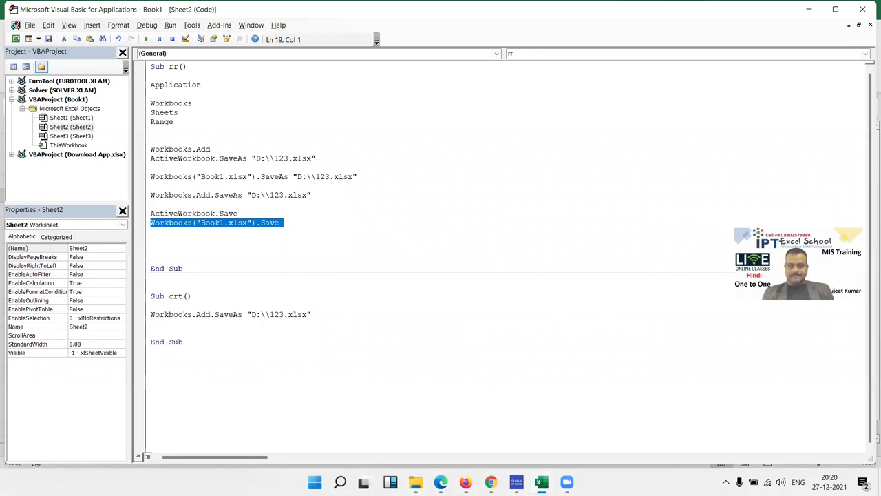
{"action": "left_click", "coordinate": [151, 231]}
- Add a Workbooks.Open line for D:\123.xlsx, passing the password as the fifth argument
{"action": "key", "text": "Return"}
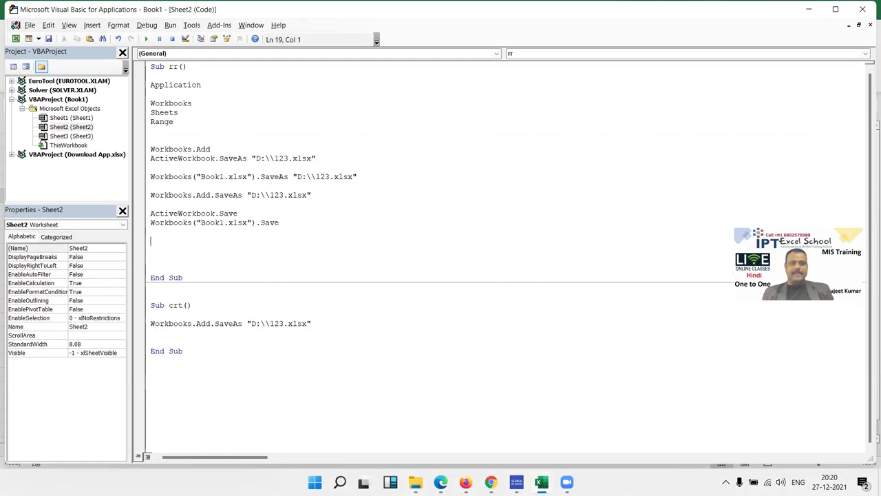
{"action": "type", "text": "shee"}
{"action": "key", "text": "BackSpace"}
{"action": "key", "text": "BackSpace"}
{"action": "key", "text": "BackSpace"}
{"action": "key", "text": "BackSpace"}
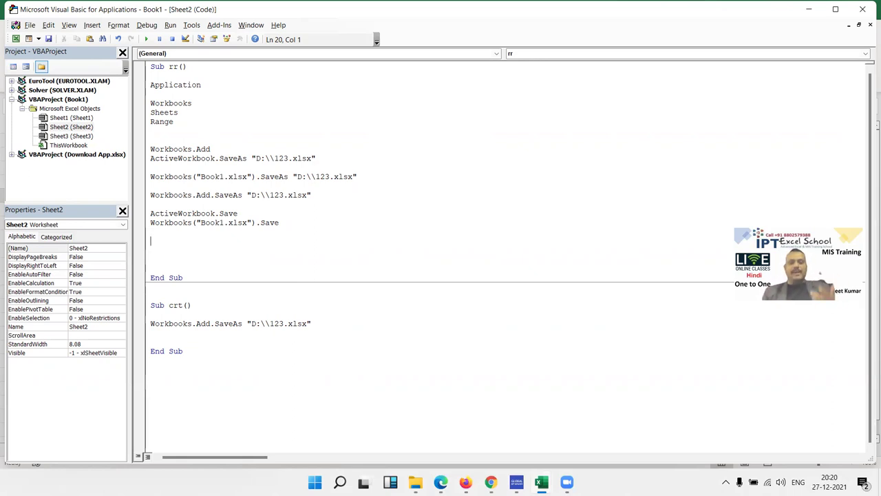
{"action": "type", "text": "work"}
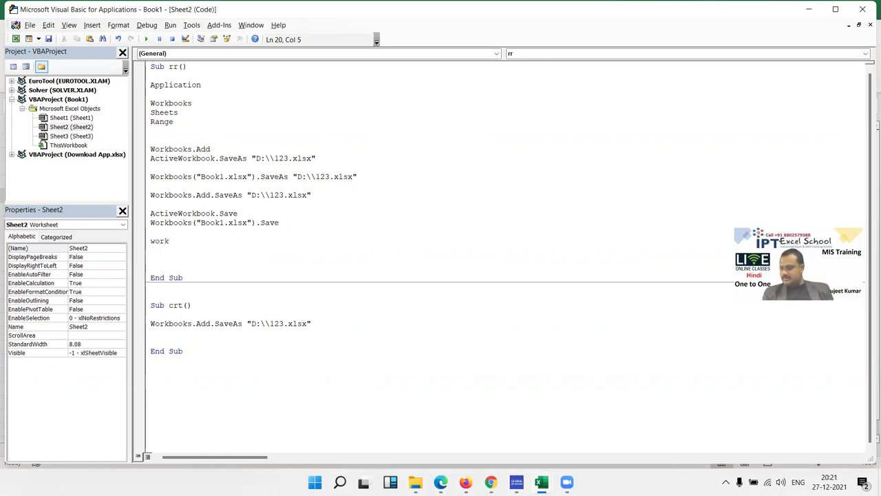
{"action": "type", "text": "book"}
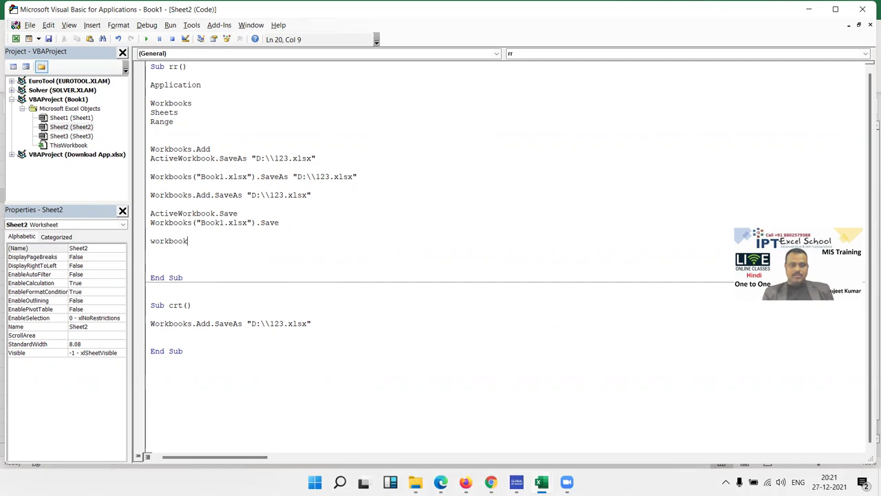
{"action": "type", "text": "s.op"}
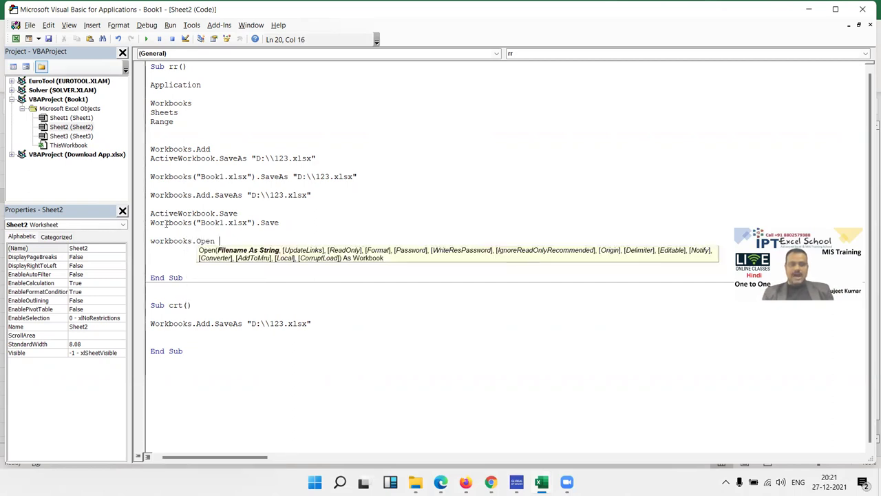
{"action": "type", "text": " \"D"}
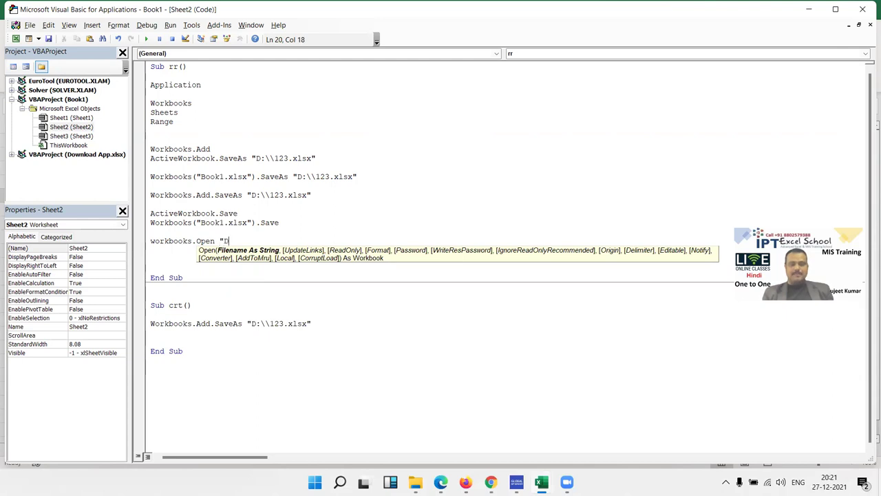
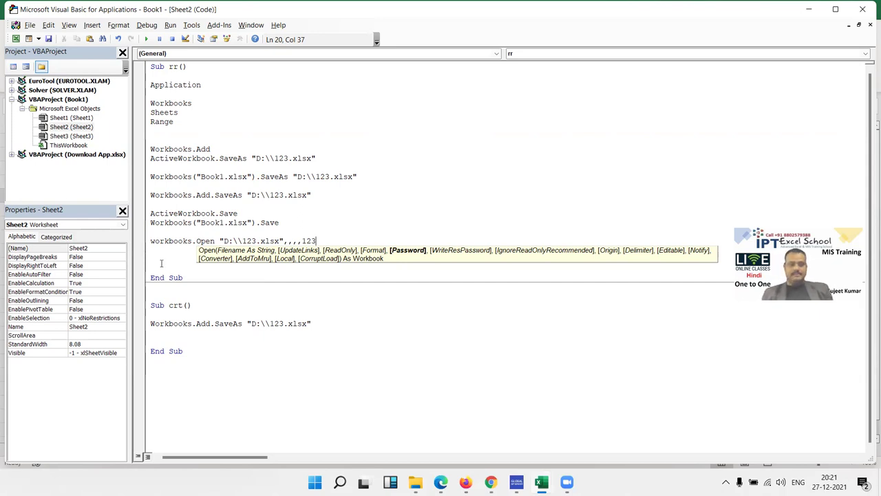
{"action": "left_click", "coordinate": [162, 263]}
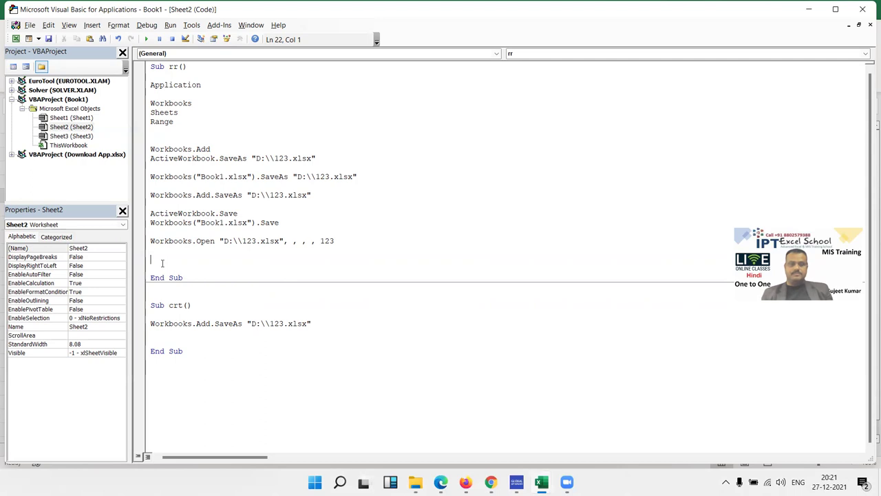
- Add a Workbooks("Book1.xlsx").Close True statement on a new line in rr
{"action": "key", "text": "Return"}
{"action": "key", "text": "shift+Up"}
{"action": "key", "text": "shift+Down"}
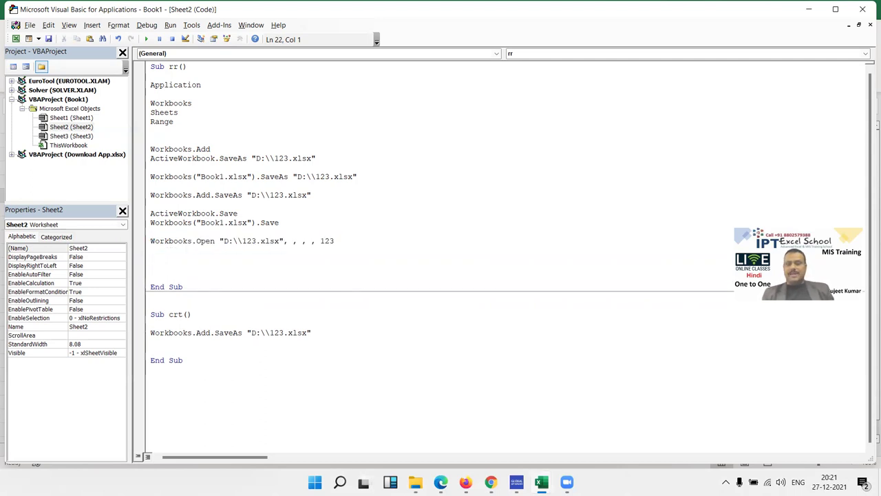
{"action": "type", "text": "workbooks(\""}
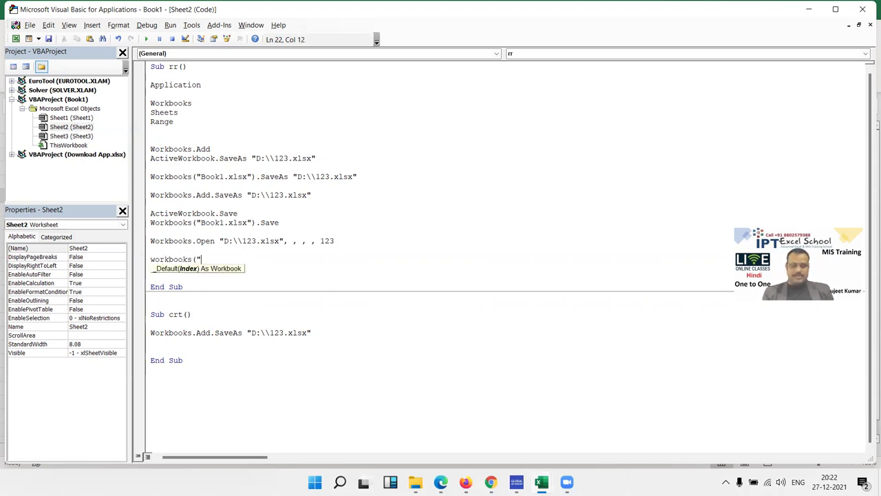
{"action": "type", "text": "Book1.xlsx"}
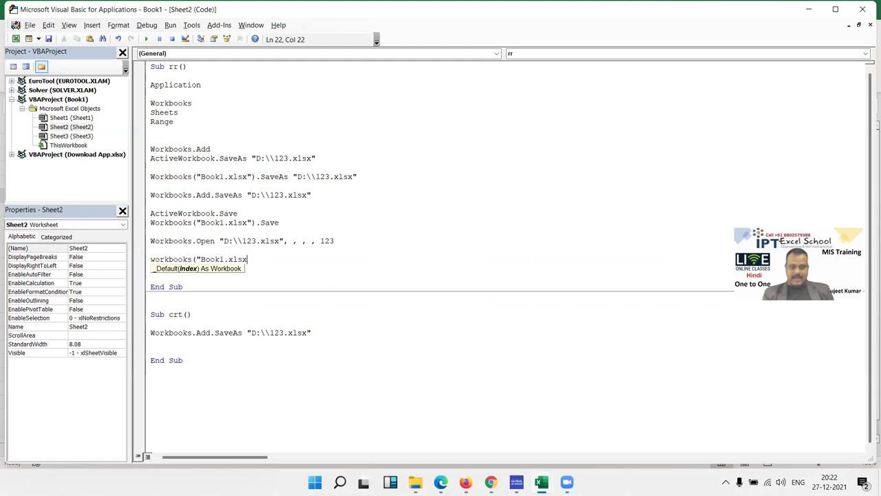
{"action": "type", "text": "\").close"}
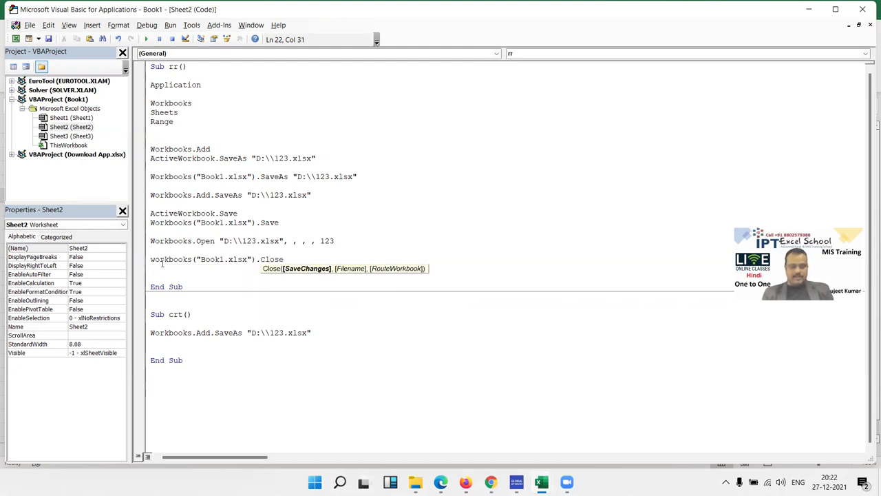
{"action": "type", "text": " true"}
{"action": "key", "text": "Return"}
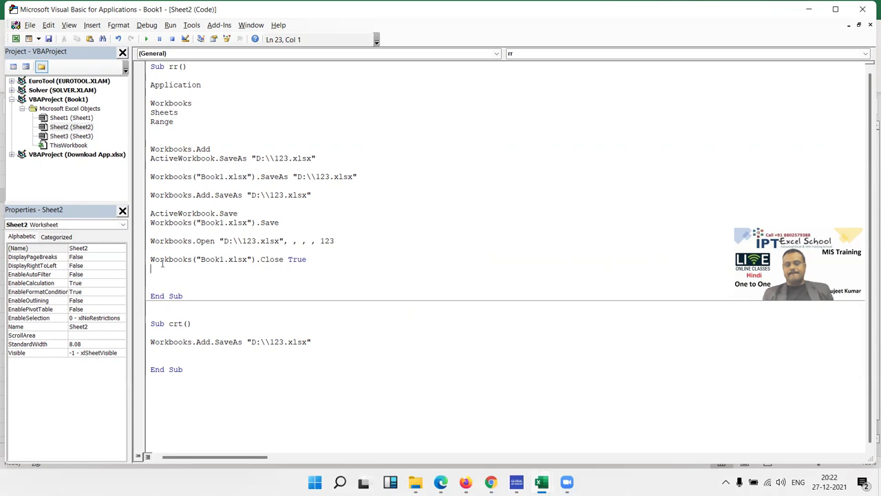
- Highlight the Close line, then switch to Excel and select an empty cell on Book1
{"action": "key", "text": "shift+Up"}
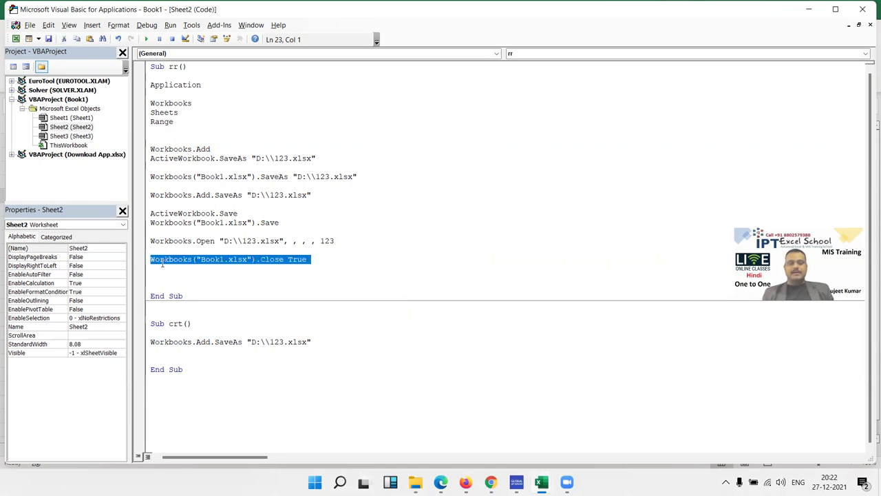
{"action": "key", "text": "shift+Down"}
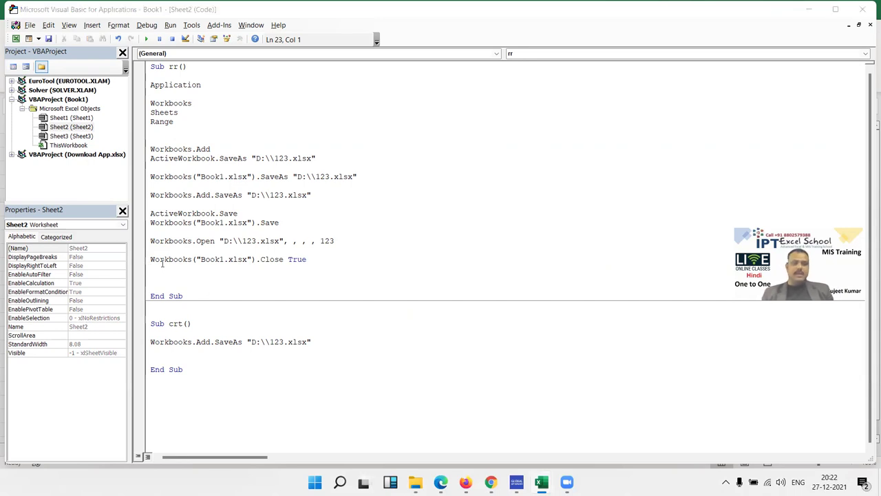
{"action": "key", "text": "alt+F11"}
{"action": "left_click", "coordinate": [470, 205]}
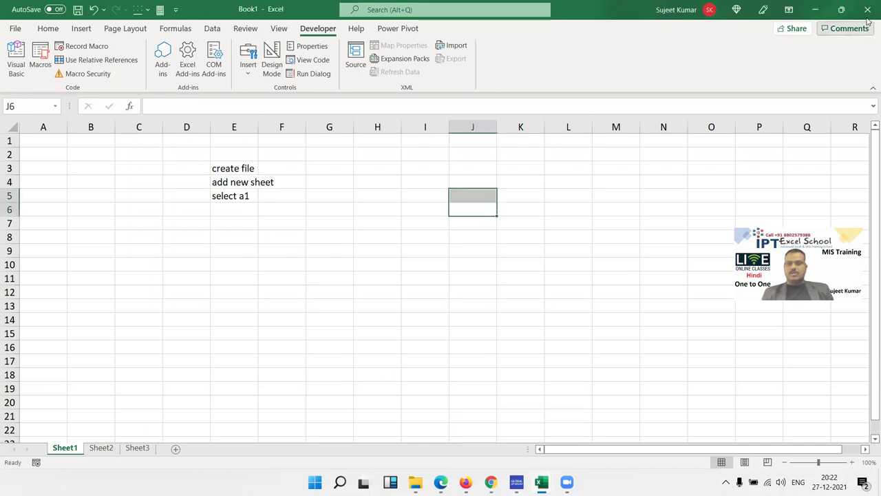
{"action": "key", "text": "ctrl+w"}
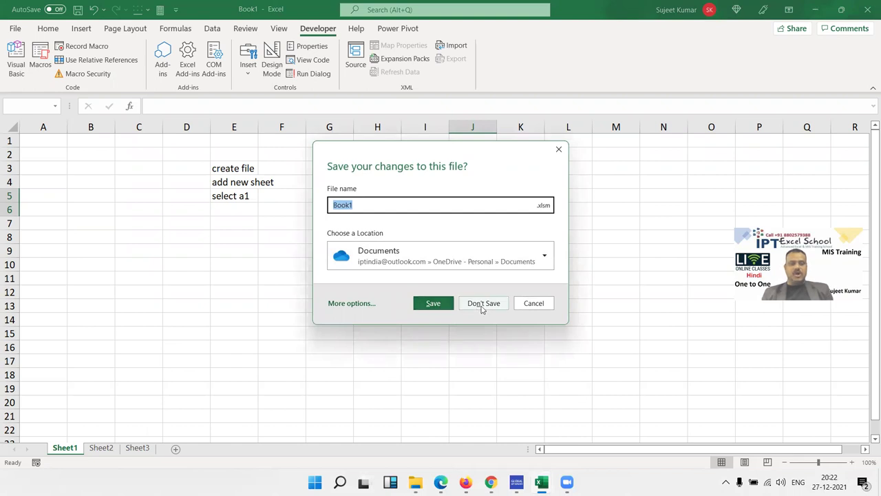
{"action": "left_click", "coordinate": [472, 305]}
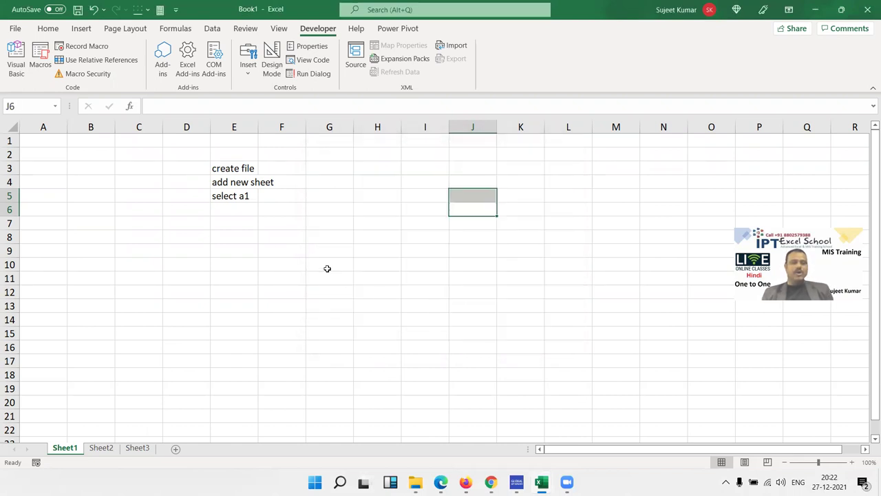
{"action": "left_click", "coordinate": [268, 247]}
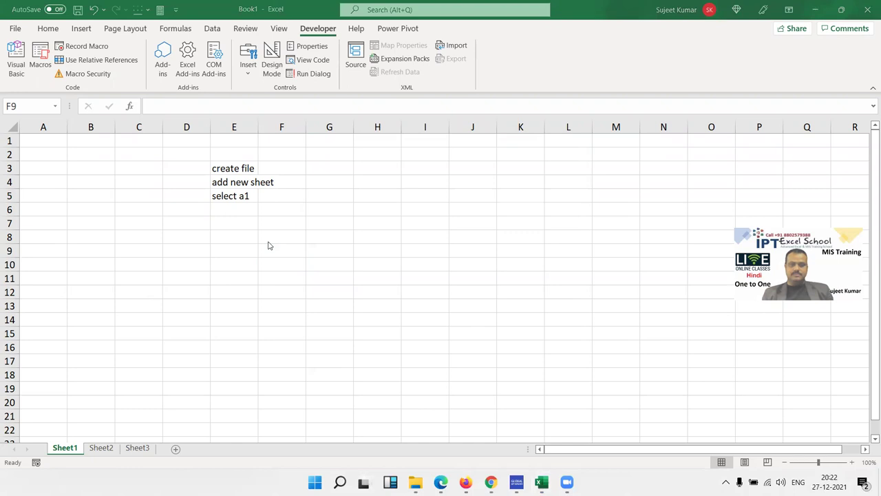
{"action": "key", "text": "alt+Tab"}
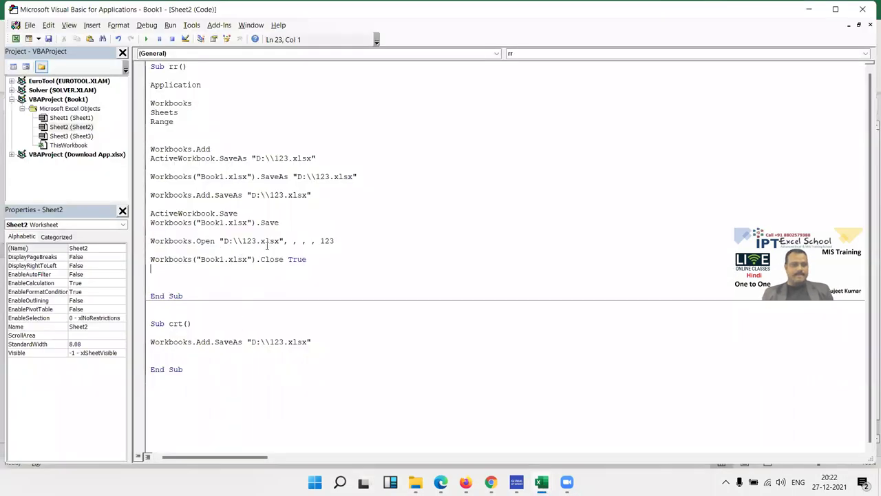
{"action": "left_click", "coordinate": [313, 258]}
{"action": "double_click", "coordinate": [313, 259]}
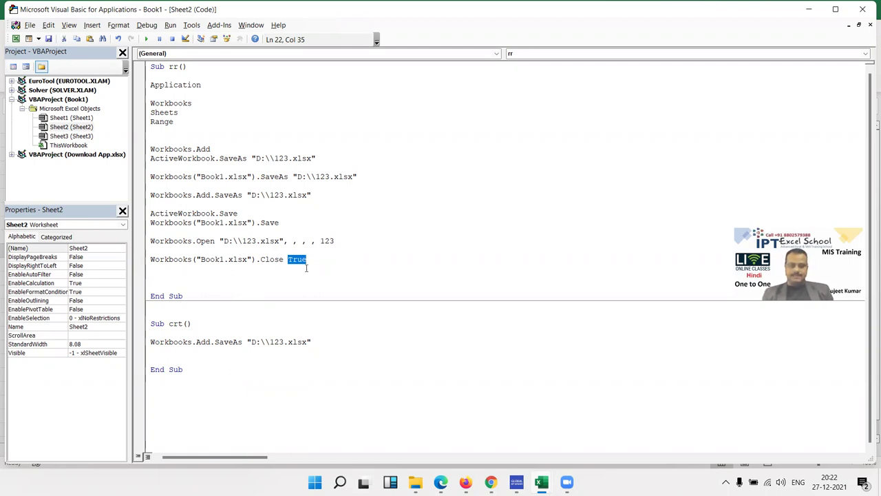
{"action": "key", "text": "Down"}
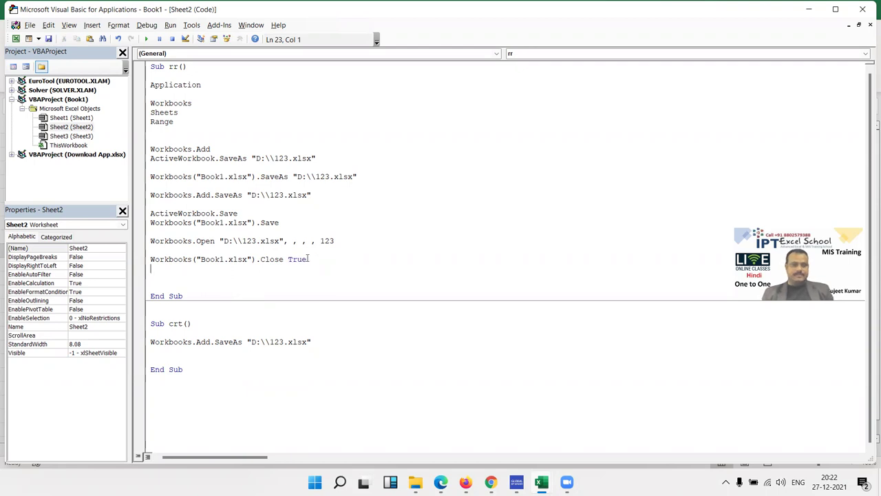
{"action": "key", "text": "Return"}
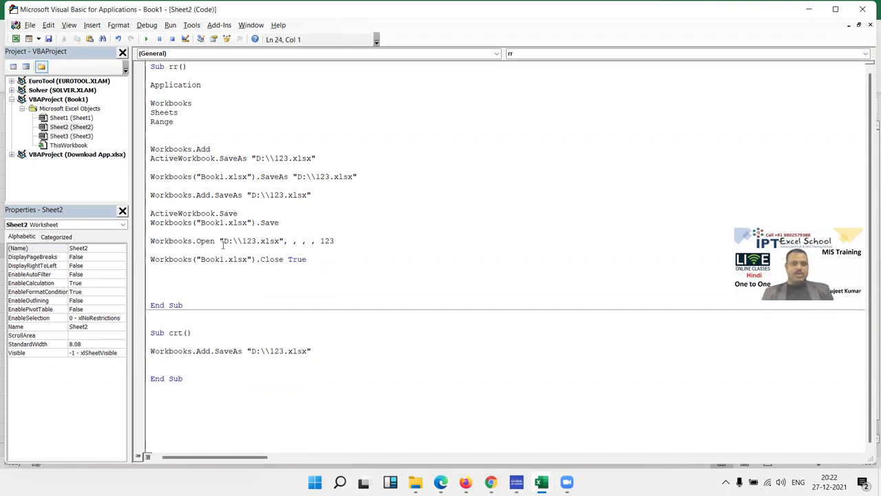
{"action": "double_click", "coordinate": [205, 241]}
{"action": "double_click", "coordinate": [270, 260]}
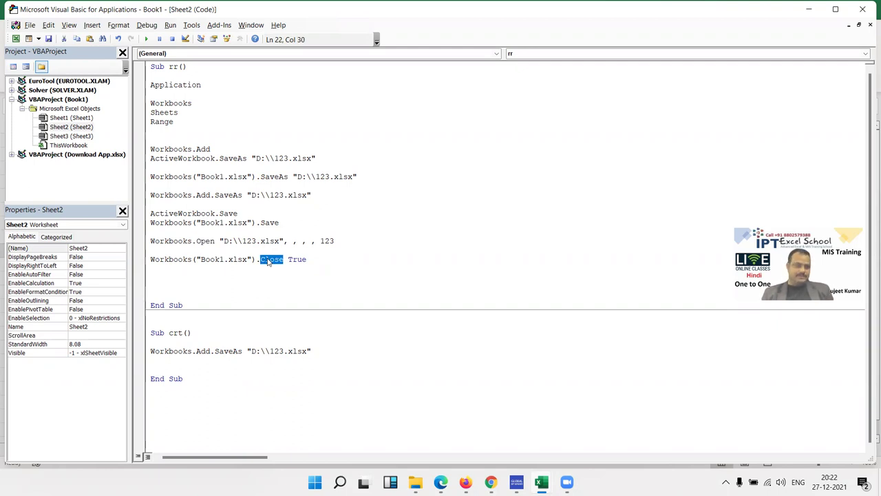
{"action": "left_click", "coordinate": [259, 278]}
{"action": "key", "text": "Return"}
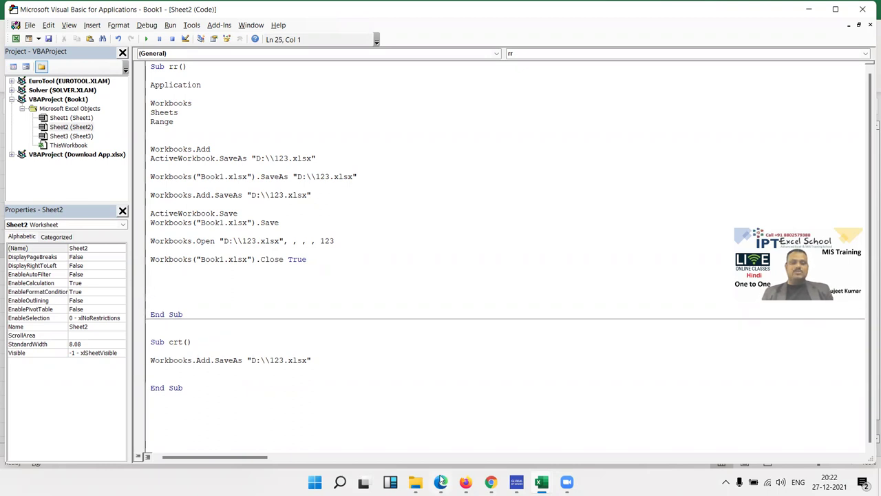
{"action": "key", "text": "alt+Tab"}
{"action": "key", "text": "alt+Tab"}
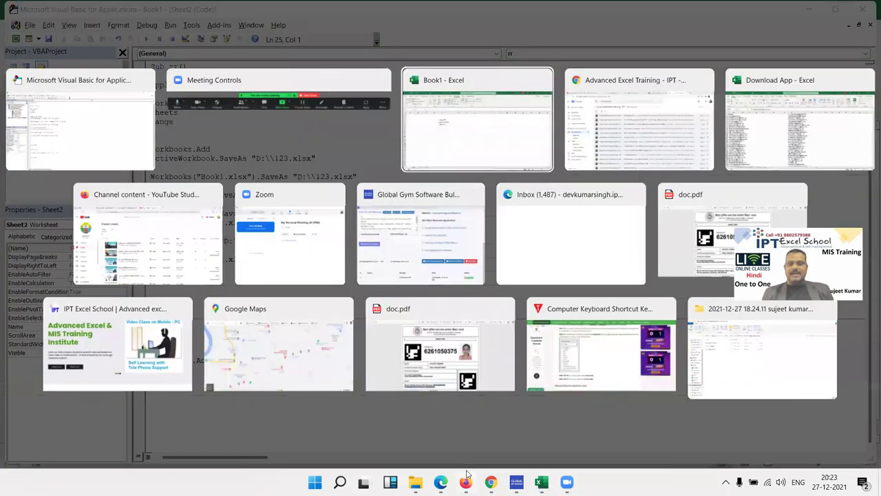
{"action": "key", "text": "alt+Tab"}
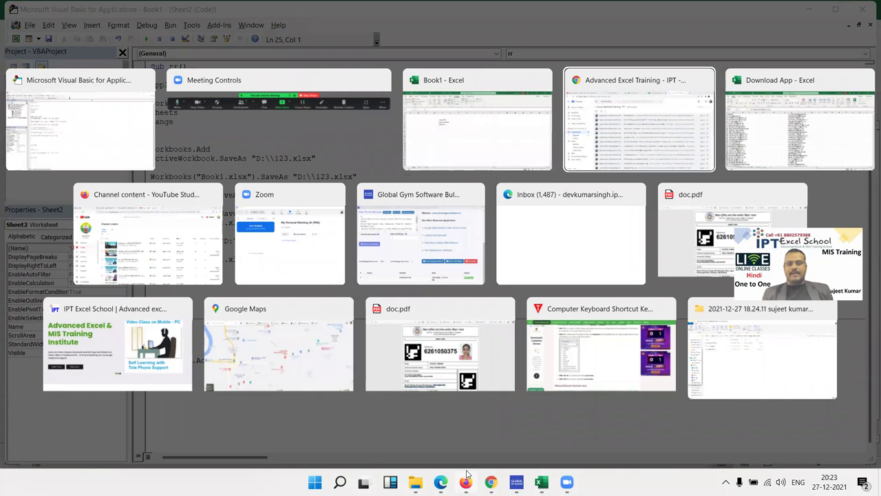
{"action": "key", "text": "alt+shift+Tab"}
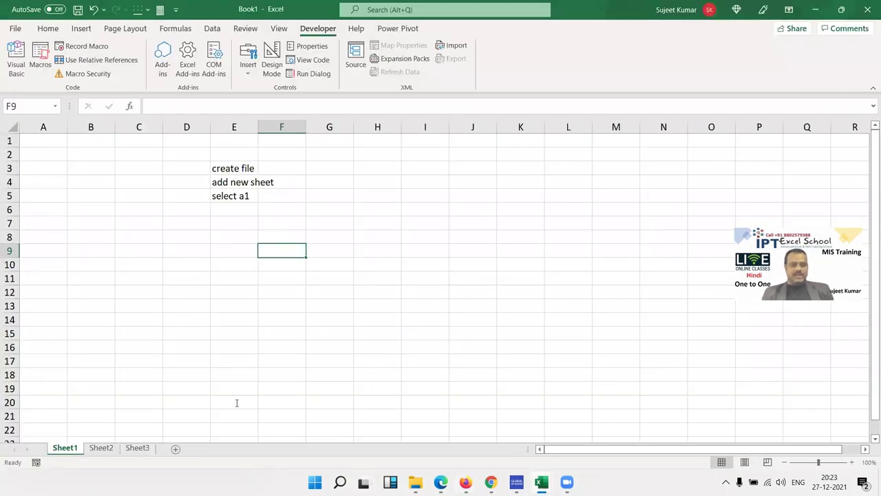
{"action": "key", "text": "alt+F11"}
- Write Workbooks("Book2.xlsx").Activate below the Close line in rr and highlight it
{"action": "type", "text": "workbooks"}
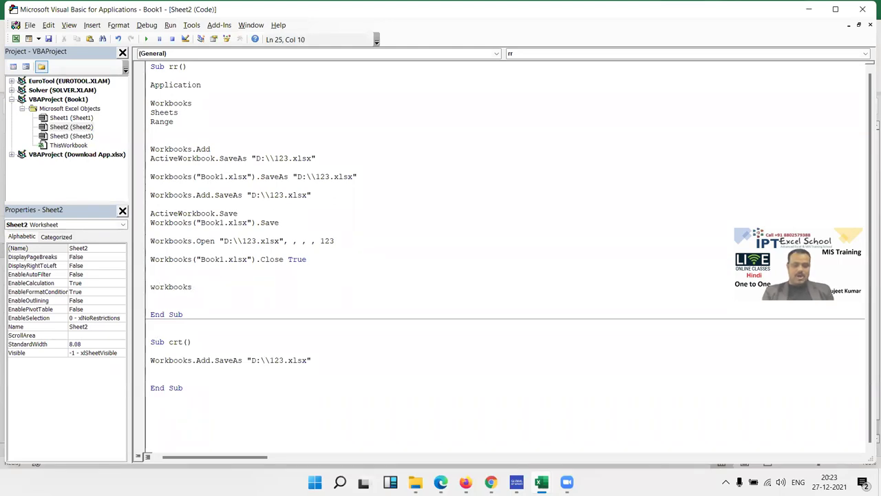
{"action": "type", "text": "(\"Book2"}
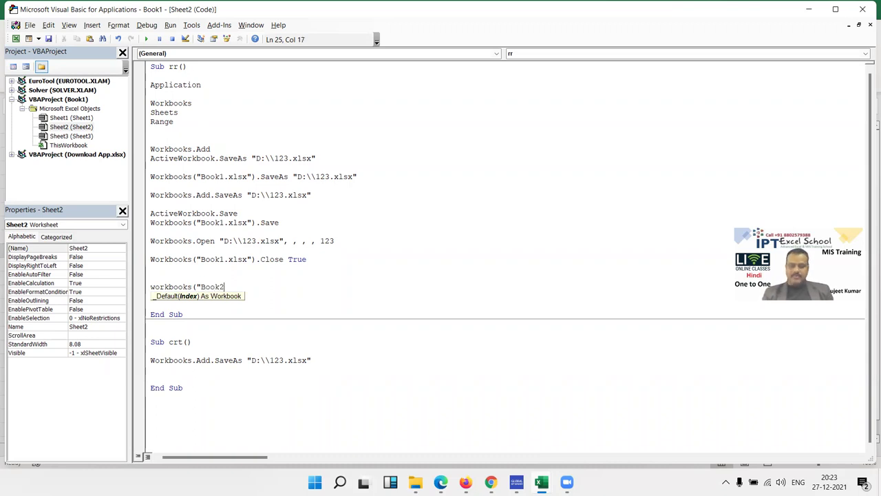
{"action": "type", "text": ".xlsx\")"}
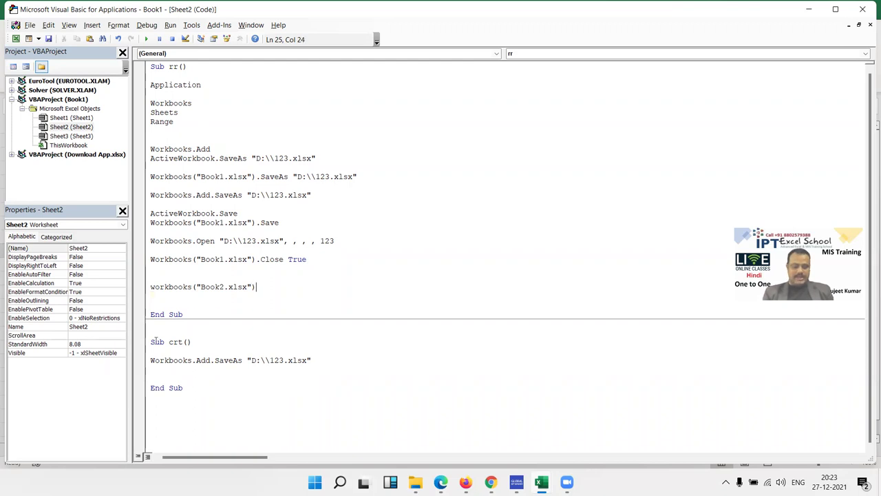
{"action": "type", "text": ".ac"}
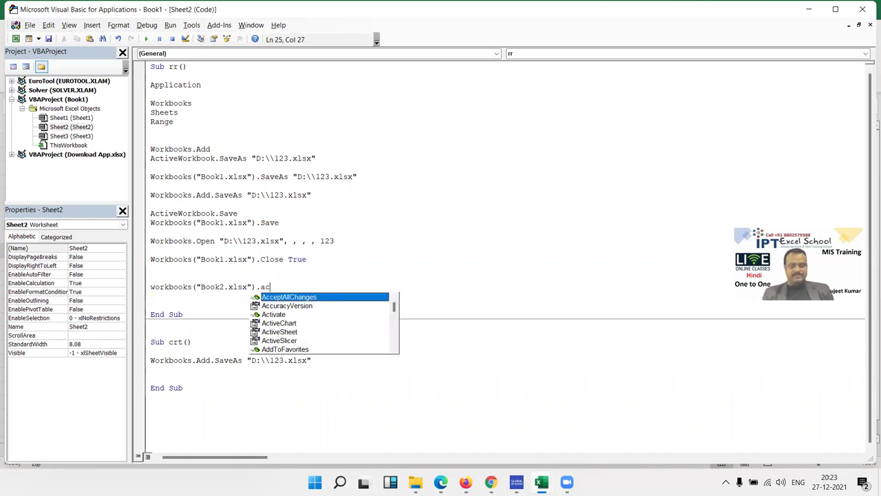
{"action": "key", "text": "Down"}
{"action": "key", "text": "Down"}
{"action": "key", "text": "Return"}
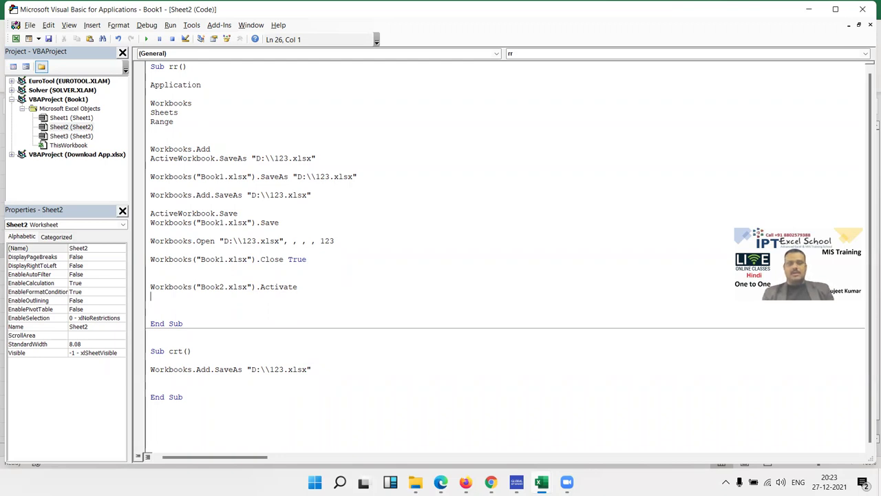
{"action": "key", "text": "Return"}
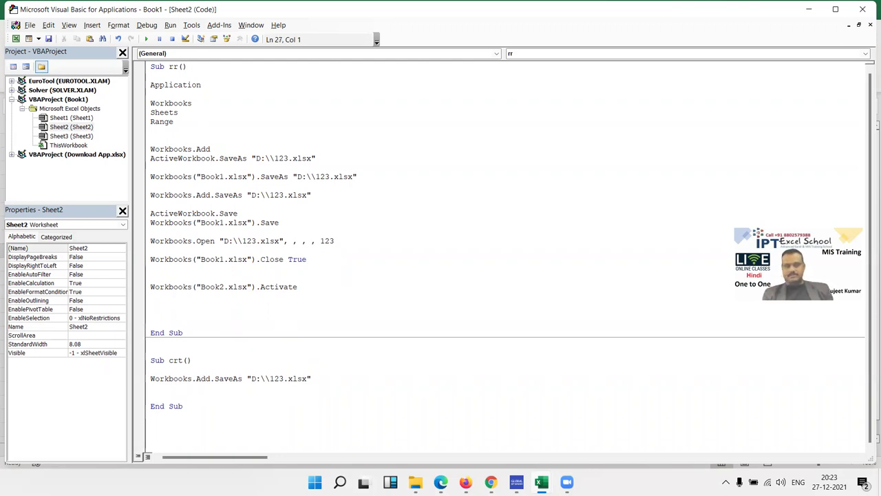
{"action": "key", "text": "Up"}
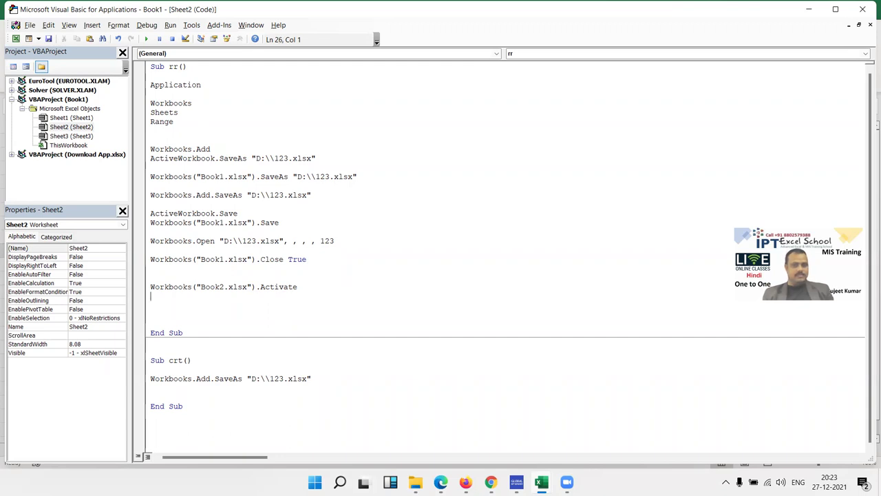
{"action": "key", "text": "shift+Up"}
{"action": "key", "text": "shift+Down"}
{"action": "key", "text": "Down"}
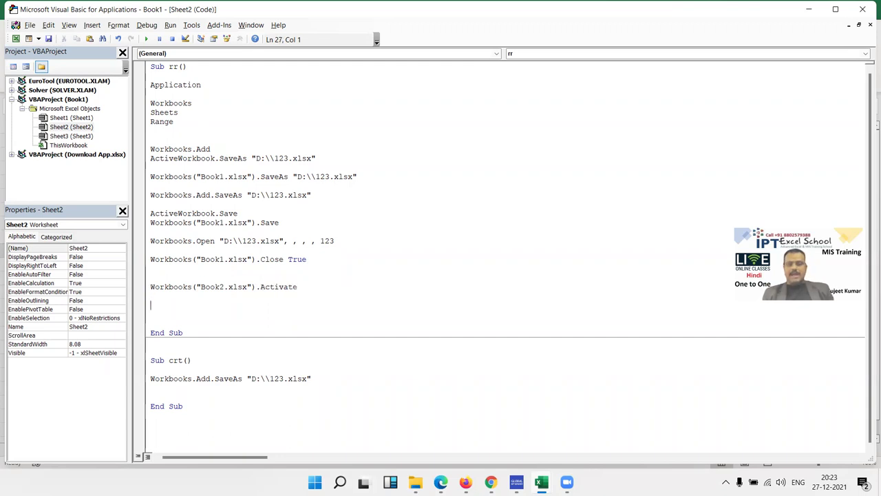
{"action": "key", "text": "Up"}
{"action": "key", "text": "shift+Down"}
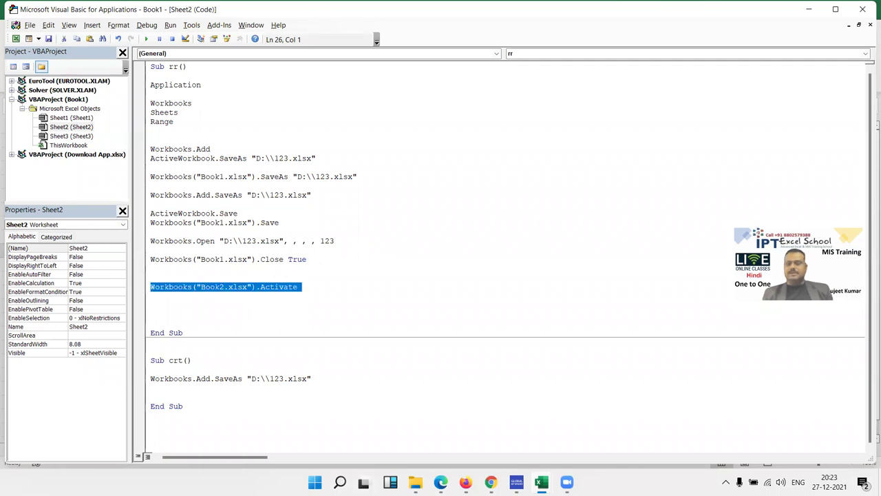
- Add an ActiveWorkbook.Protect statement with a password argument below Activate, then return to Excel
{"action": "key", "text": "Down"}
{"action": "key", "text": "Return"}
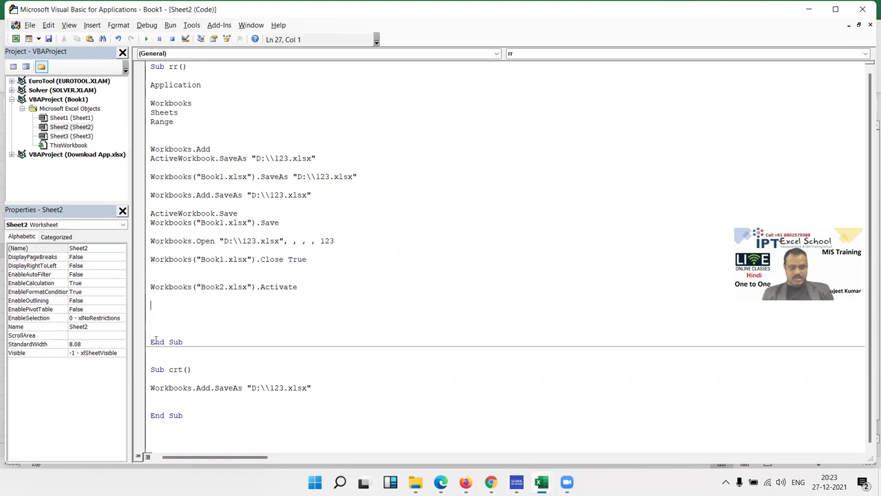
{"action": "type", "text": "workbook"}
{"action": "key", "text": "BackSpace"}
{"action": "key", "text": "BackSpace"}
{"action": "key", "text": "BackSpace"}
{"action": "key", "text": "BackSpace"}
{"action": "key", "text": "BackSpace"}
{"action": "key", "text": "BackSpace"}
{"action": "key", "text": "BackSpace"}
{"action": "key", "text": "BackSpace"}
{"action": "type", "text": "active"}
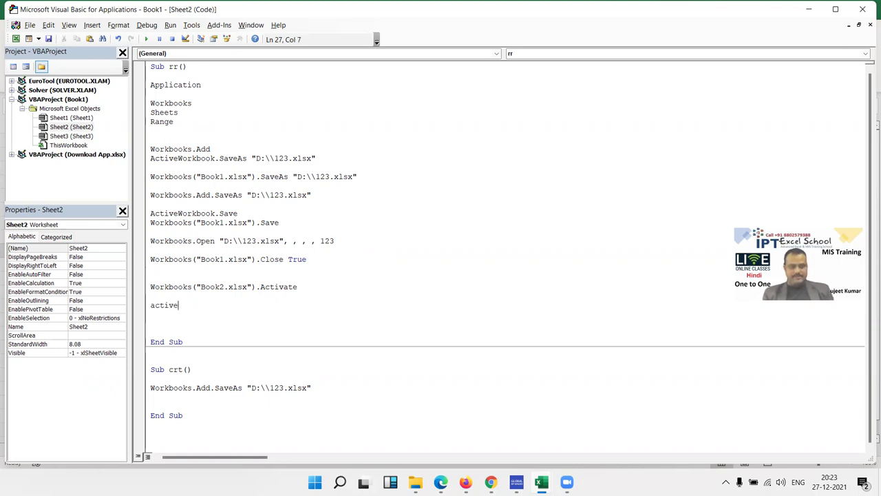
{"action": "type", "text": "book.p"}
{"action": "key", "text": "BackSpace"}
{"action": "key", "text": "BackSpace"}
{"action": "type", "text": "."}
{"action": "key", "text": "BackSpace"}
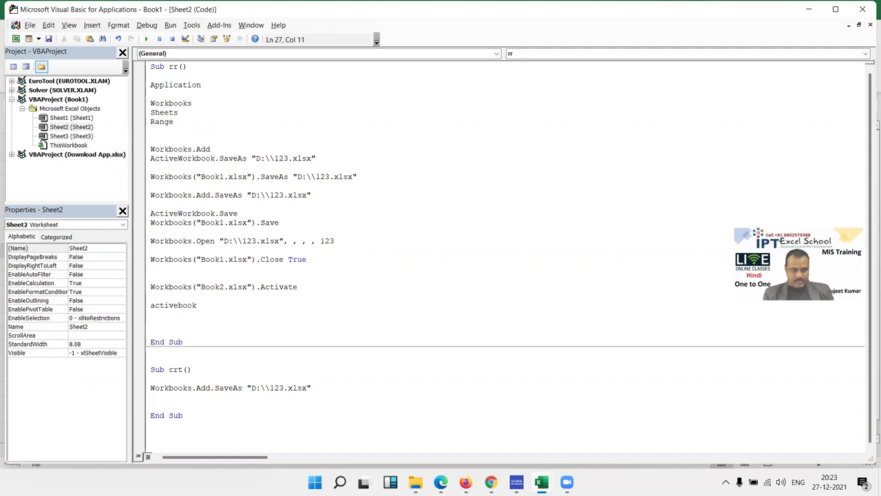
{"action": "key", "text": "BackSpace"}
{"action": "key", "text": "BackSpace"}
{"action": "key", "text": "BackSpace"}
{"action": "key", "text": "BackSpace"}
{"action": "type", "text": "workbook.pro"}
{"action": "key", "text": "Tab"}
{"action": "key", "text": "Return"}
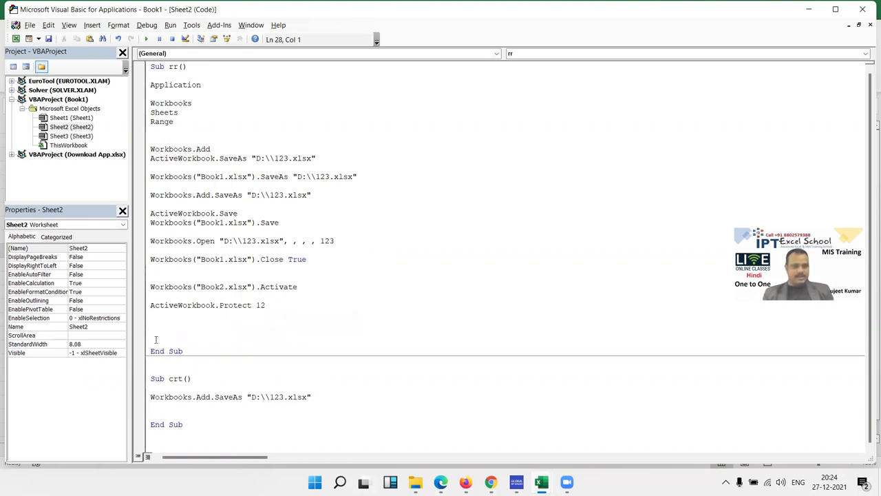
{"action": "key", "text": "alt+F11"}
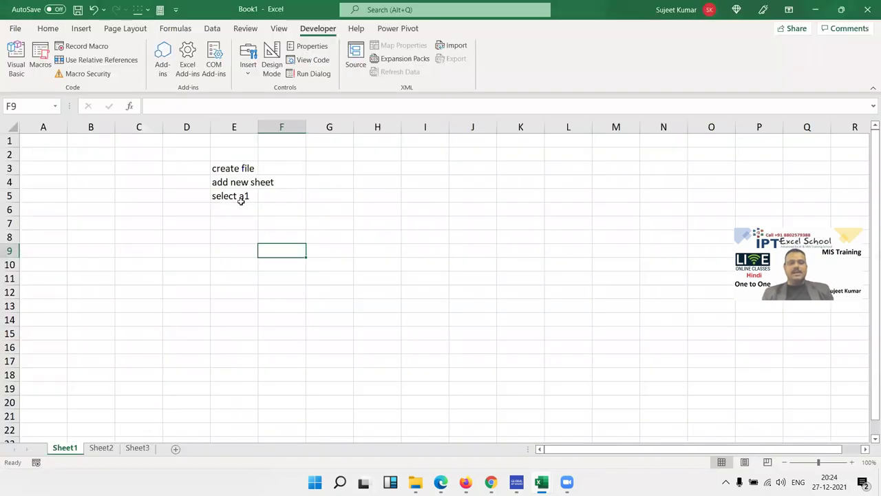
- Inspect the Review tab's Protect Structure and Windows dialog, close it unchanged, and return to VBA
{"action": "left_click", "coordinate": [212, 31]}
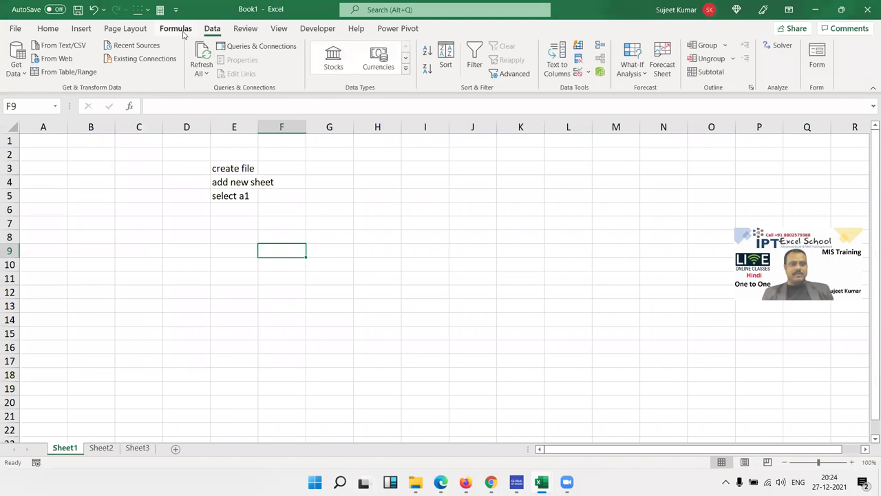
{"action": "left_click", "coordinate": [248, 30]}
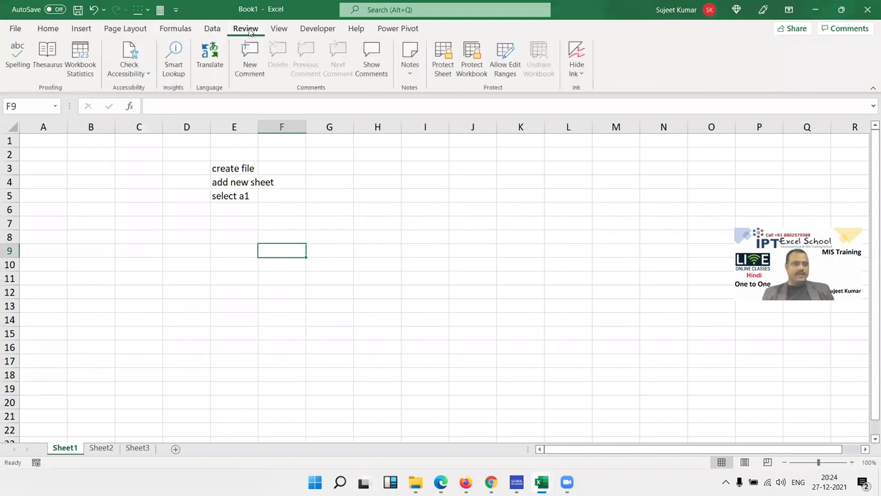
{"action": "left_click", "coordinate": [473, 67]}
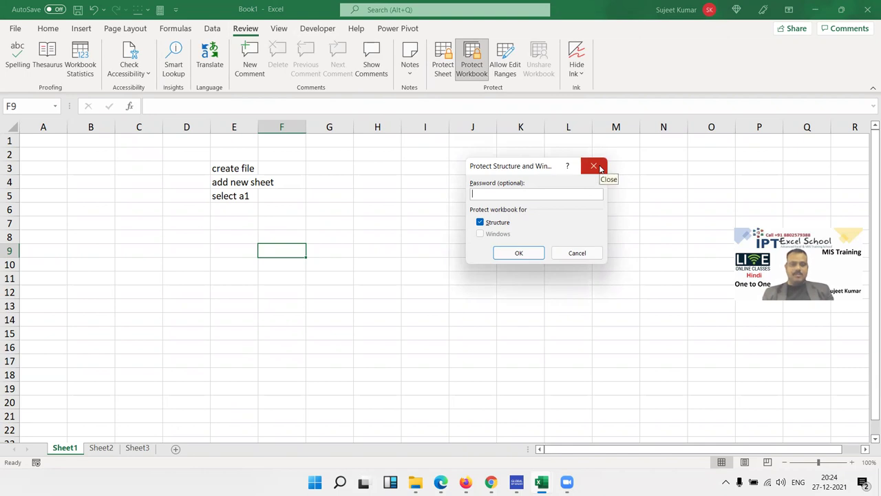
{"action": "left_click", "coordinate": [597, 167]}
{"action": "key", "text": "alt+F11"}
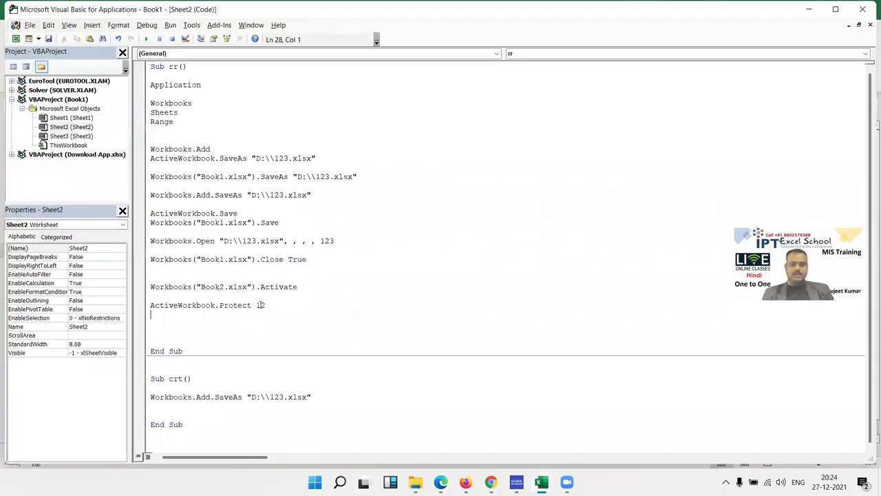
- Add an ActiveWorkbook.Password assignment on the next line of rr, then switch back to Excel
{"action": "left_click", "coordinate": [181, 320]}
{"action": "type", "text": "activeworkbook"}
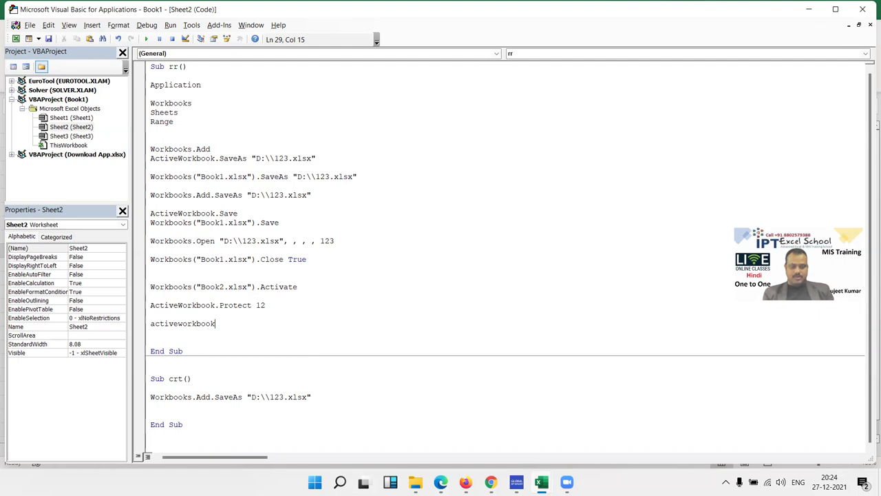
{"action": "type", "text": ".pass "}
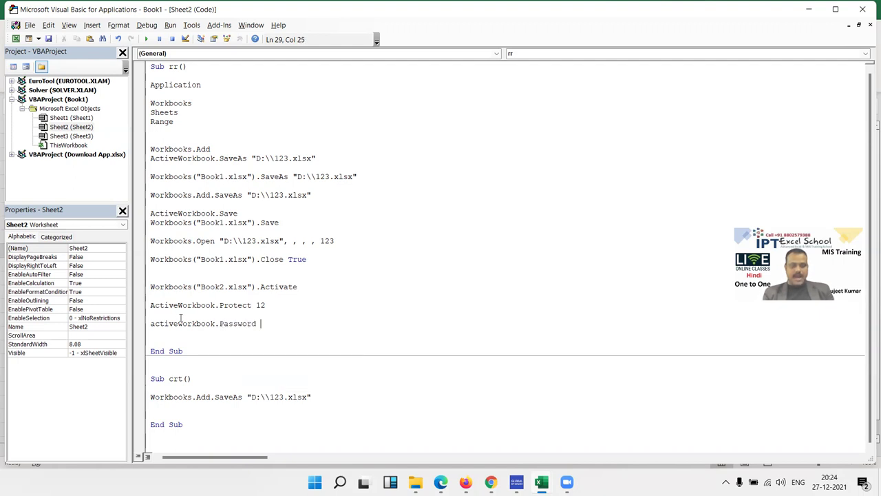
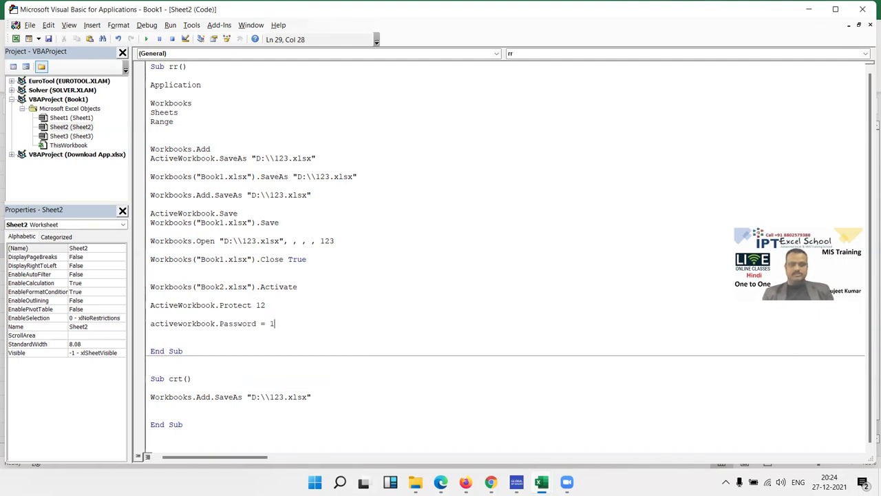
{"action": "key", "text": "Return"}
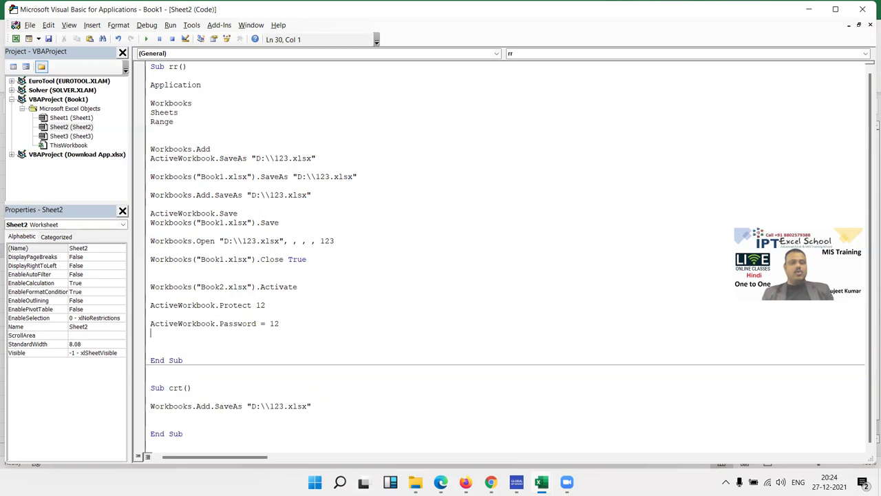
{"action": "key", "text": "alt+F11"}
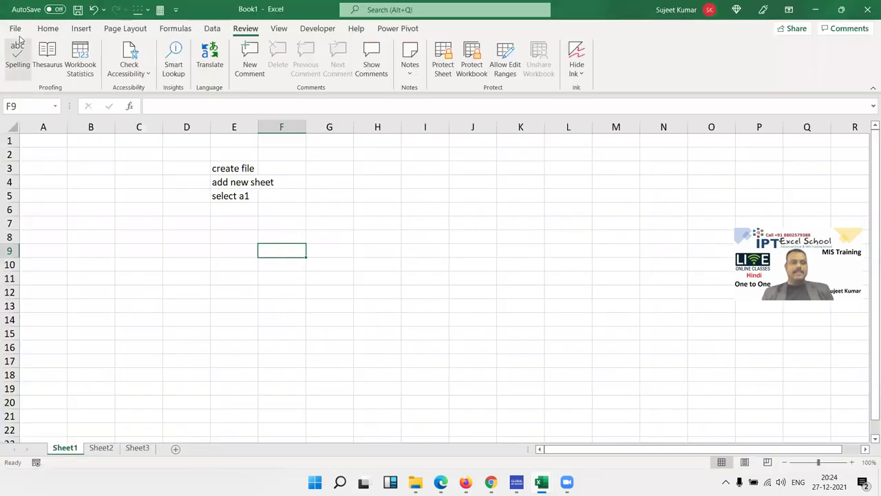
- Open Excel Options from the File backstage and close it again
{"action": "left_click", "coordinate": [15, 29]}
{"action": "left_click", "coordinate": [31, 448]}
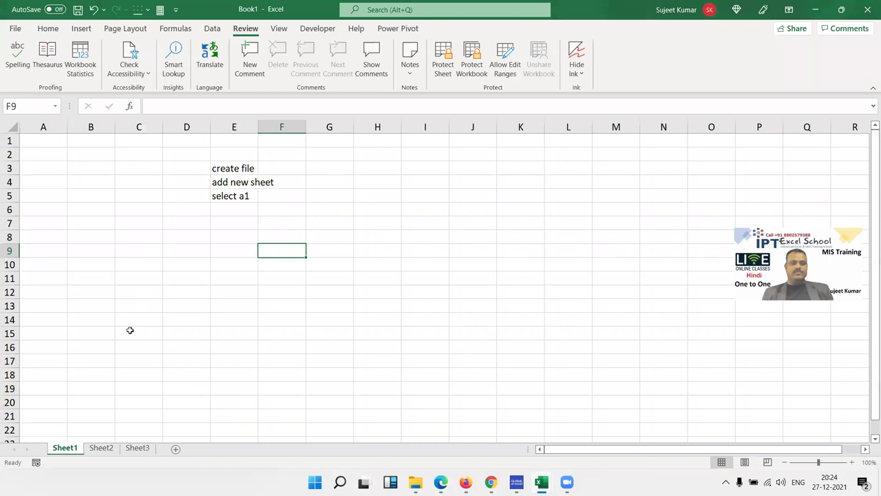
{"action": "key", "text": "Escape"}
- View the File > Info Protect Workbook options, dismiss them, and close the workbook window
{"action": "left_click", "coordinate": [15, 28]}
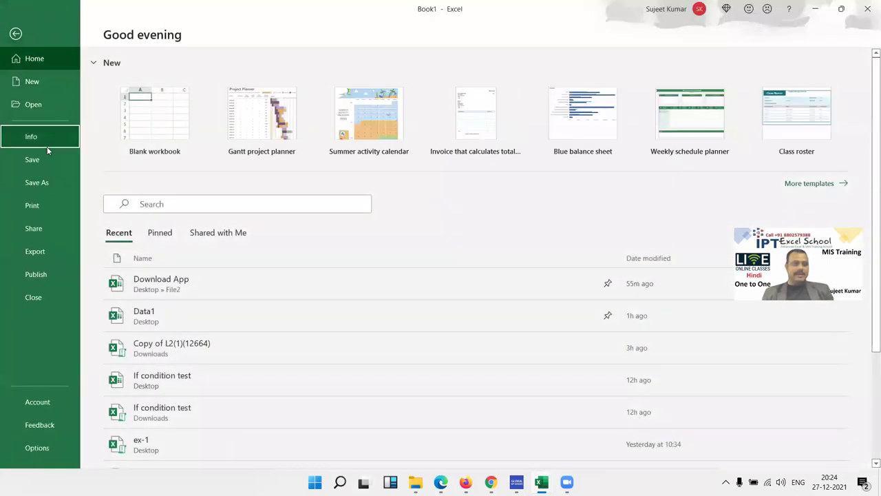
{"action": "left_click", "coordinate": [47, 148]}
{"action": "left_click", "coordinate": [150, 125]}
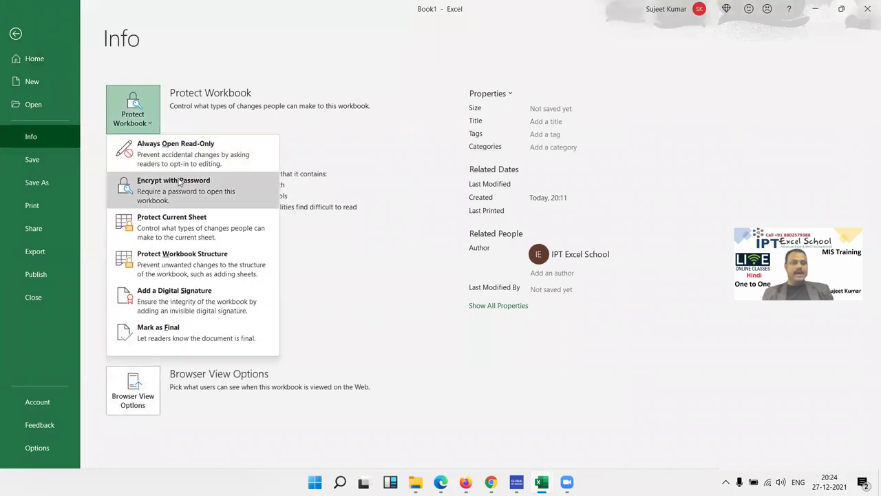
{"action": "left_click", "coordinate": [183, 187]}
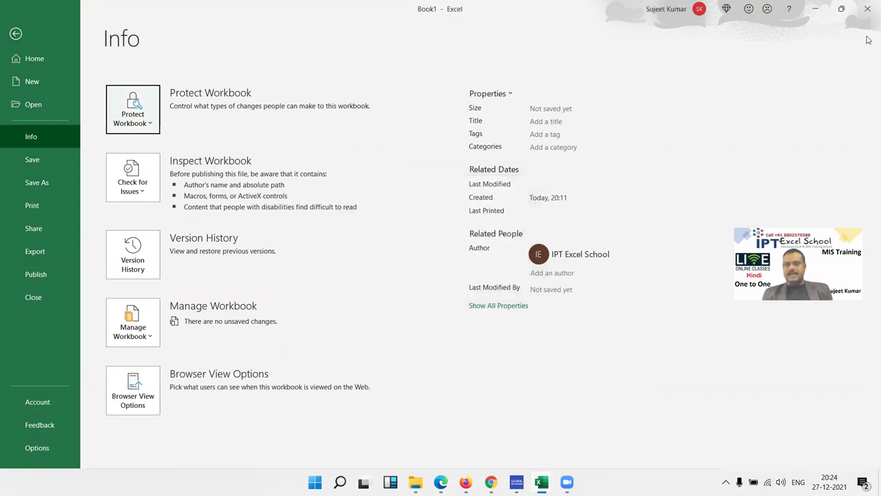
{"action": "left_click", "coordinate": [867, 9]}
- Cancel closing the workbook and return to the VBA editor, adding a blank line
{"action": "key", "text": "Escape"}
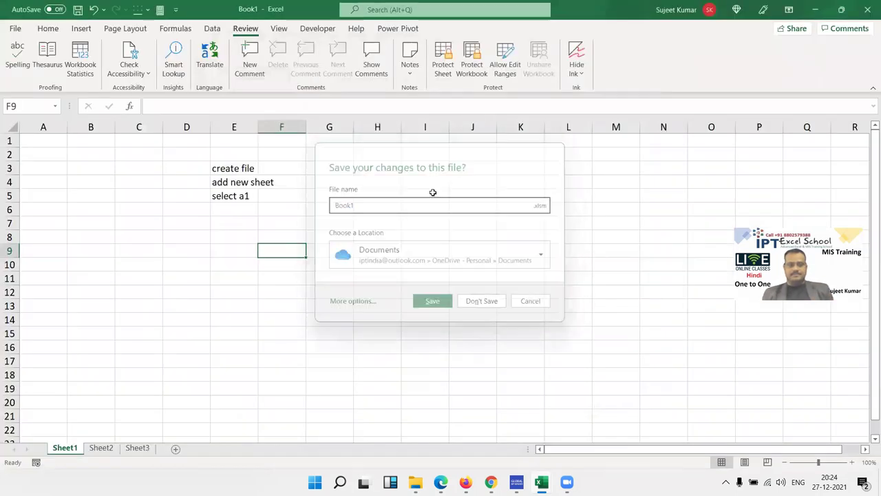
{"action": "key", "text": "alt+F11"}
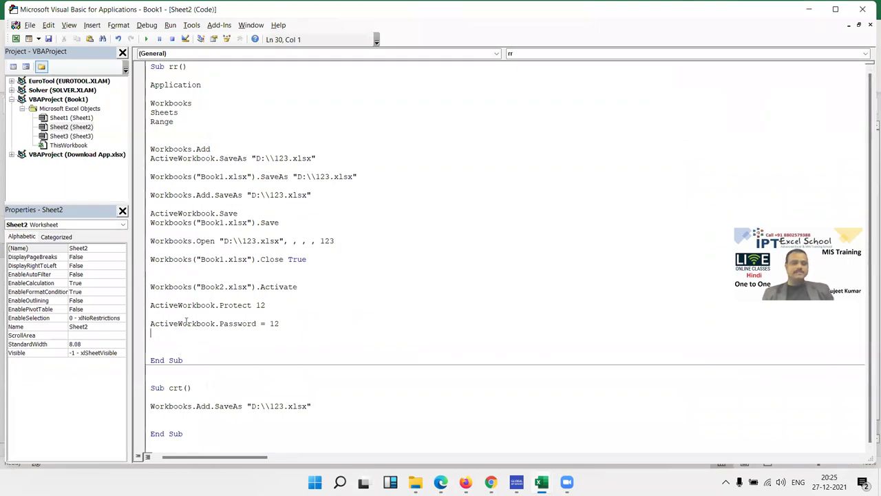
{"action": "key", "text": "Return"}
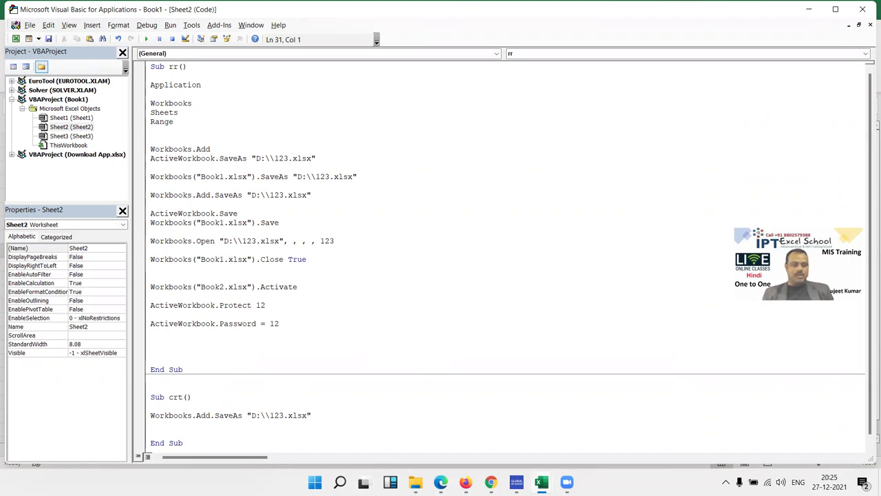
- Highlight the Password statement and its value, then add a blank line below it
{"action": "double_click", "coordinate": [230, 324]}
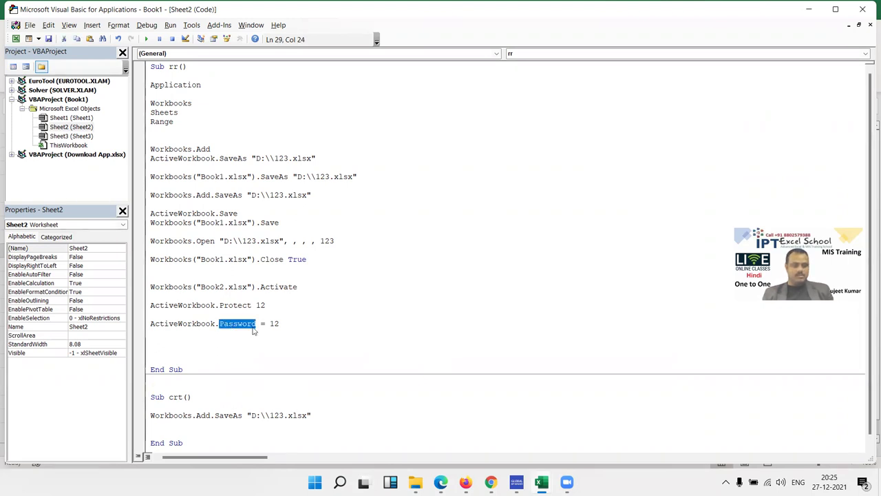
{"action": "double_click", "coordinate": [274, 323]}
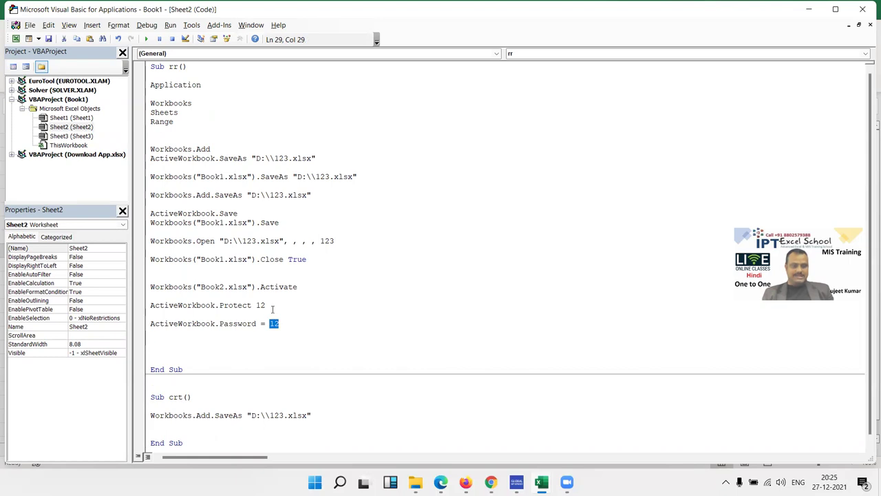
{"action": "left_click_drag", "start_coordinate": [279, 323], "coordinate": [125, 323]}
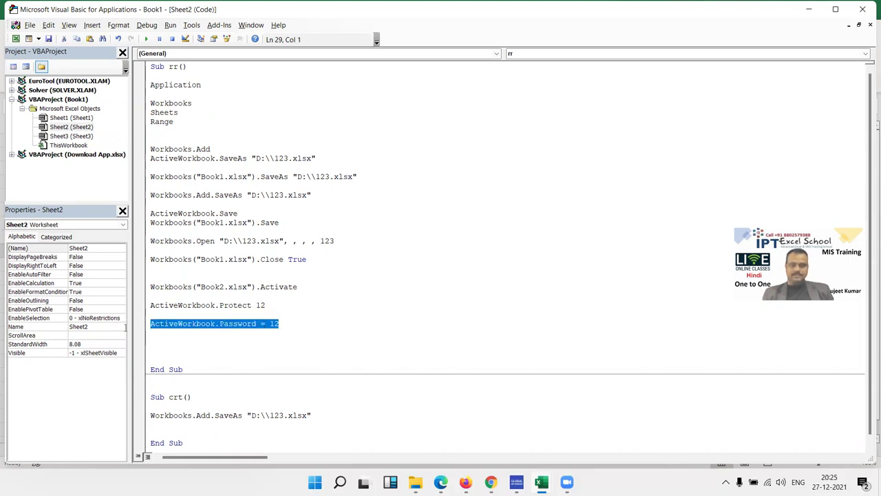
{"action": "left_click", "coordinate": [180, 334]}
{"action": "key", "text": "Return"}
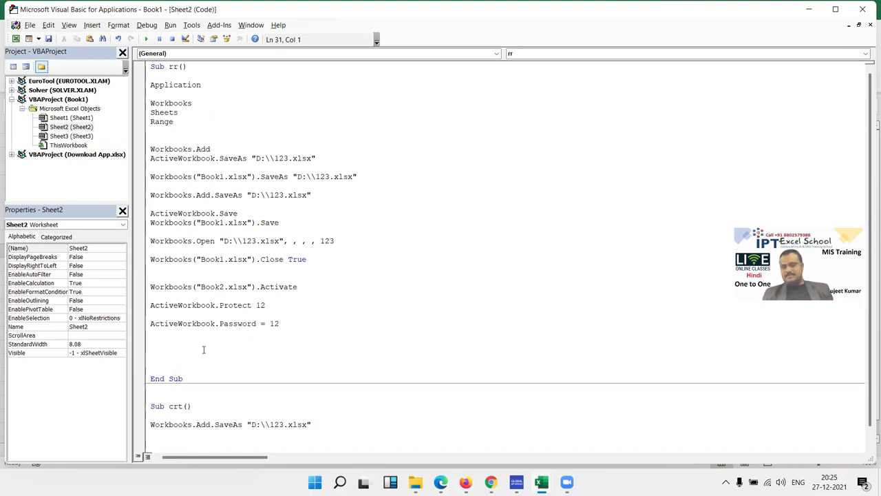
- Write the line n = ActiveWorkbook.Name below the Password statement
{"action": "type", "text": "activeworkbook.na"}
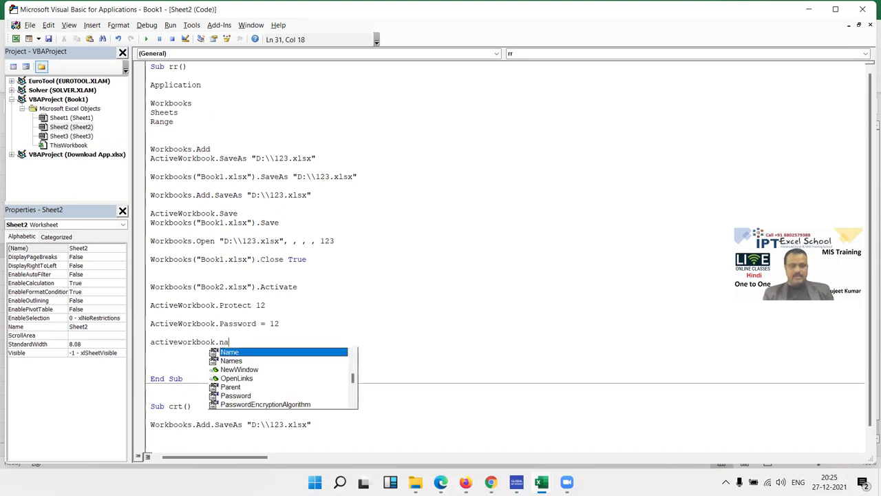
{"action": "key", "text": "Tab"}
{"action": "key", "text": "Down"}
{"action": "key", "text": "Up"}
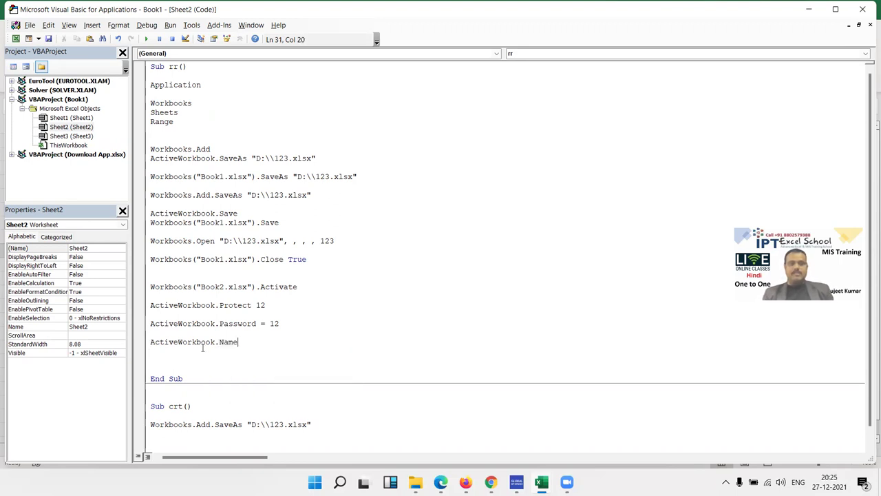
{"action": "key", "text": "shift+Left"}
{"action": "key", "text": "shift+Left"}
{"action": "key", "text": "shift+Left"}
{"action": "key", "text": "shift+Left"}
{"action": "key", "text": "shift+Left"}
{"action": "key", "text": "shift+Left"}
{"action": "key", "text": "shift+Left"}
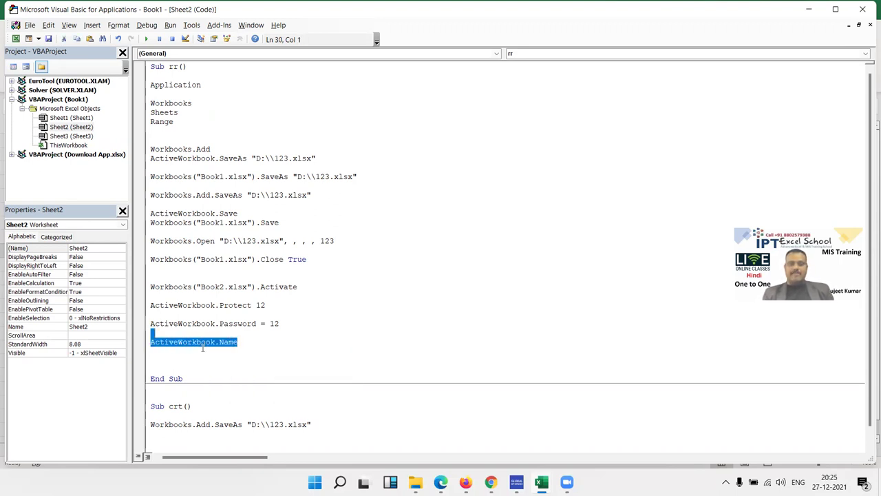
{"action": "key", "text": "shift+Right"}
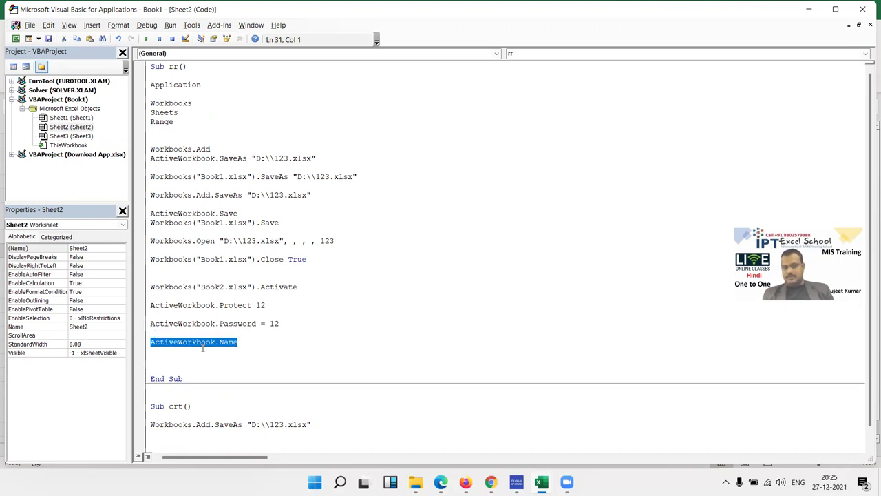
{"action": "key", "text": "Home"}
{"action": "type", "text": "n="}
{"action": "key", "text": "Down"}
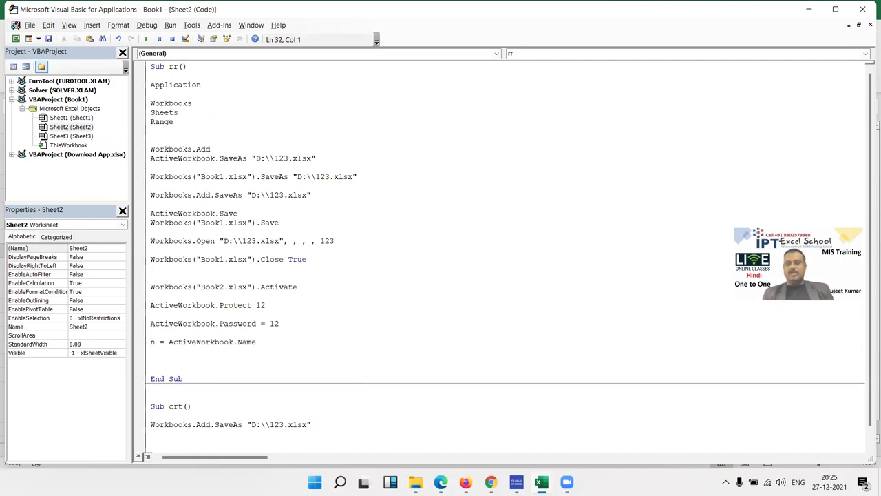
- Select the Password line together with the n = ActiveWorkbook.Name line
{"action": "left_click", "coordinate": [160, 323]}
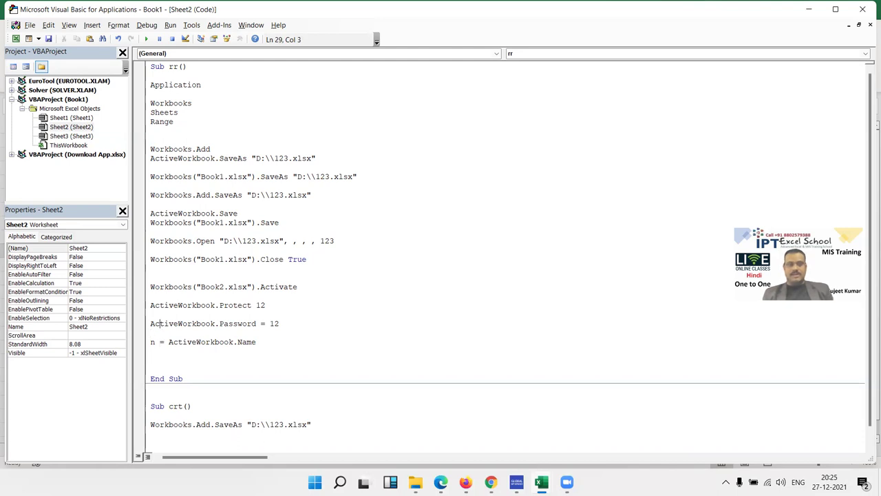
{"action": "key", "text": "Home"}
{"action": "key", "text": "shift+Down"}
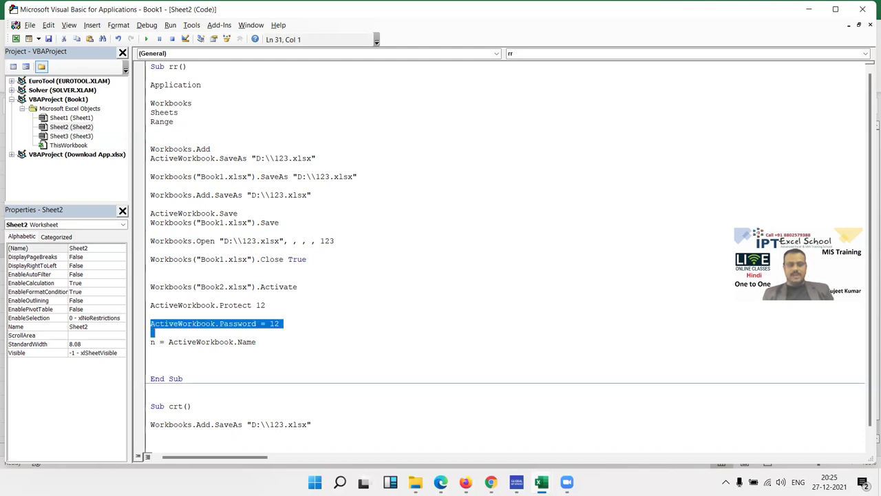
{"action": "key", "text": "shift+Down"}
{"action": "key", "text": "ctrl+c"}
{"action": "scroll", "coordinate": [341, 294], "scroll_direction": "down", "scroll_amount": 1}
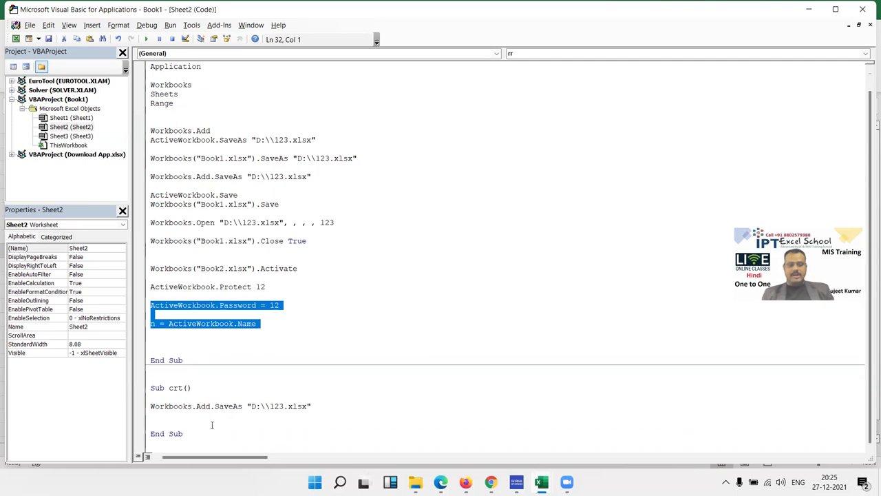
- Paste the copied lines over the SaveAs line in crt and delete the Password line
{"action": "left_click", "coordinate": [153, 406]}
{"action": "key", "text": "shift+Down"}
{"action": "key", "text": "shift+Up"}
{"action": "key", "text": "shift+Down"}
{"action": "key", "text": "ctrl+v"}
{"action": "scroll", "coordinate": [290, 395], "scroll_direction": "down", "scroll_amount": 1}
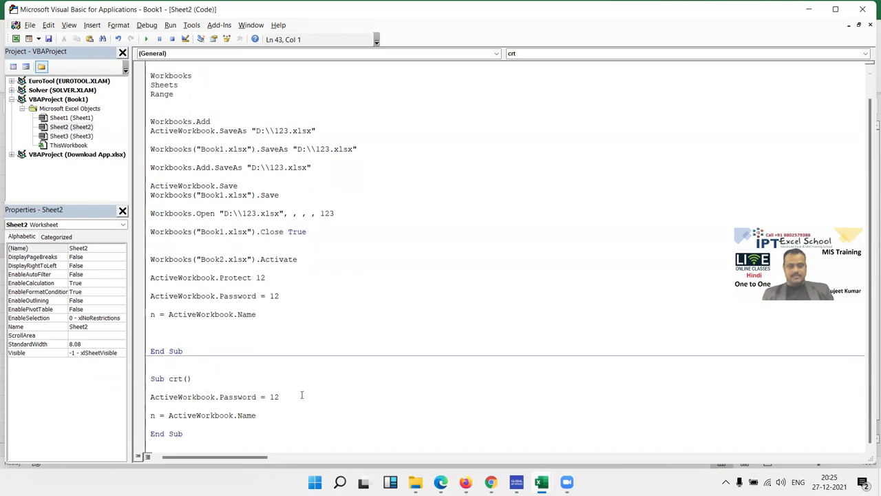
{"action": "left_click_drag", "start_coordinate": [302, 394], "coordinate": [145, 397]}
{"action": "key", "text": "Delete"}
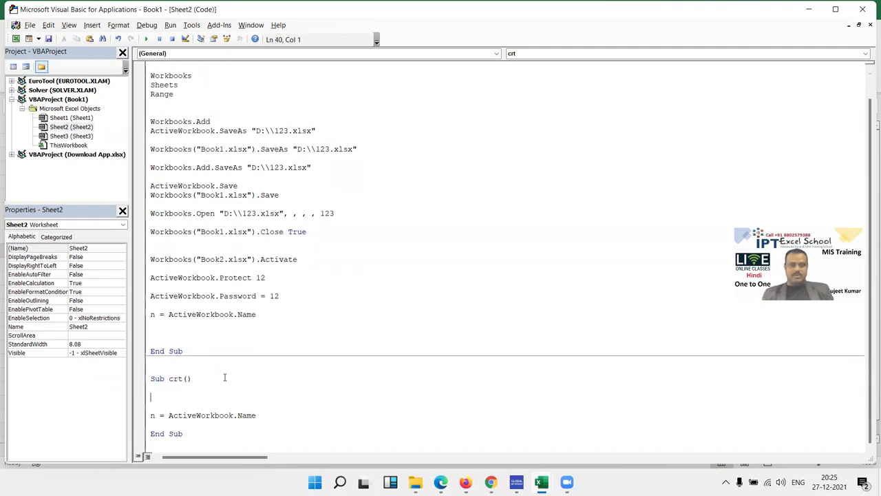
- Add a MsgBox n line below the name line and run crt to show Book1
{"action": "left_click", "coordinate": [277, 416]}
{"action": "key", "text": "Return"}
{"action": "scroll", "coordinate": [268, 419], "scroll_direction": "down", "scroll_amount": 1}
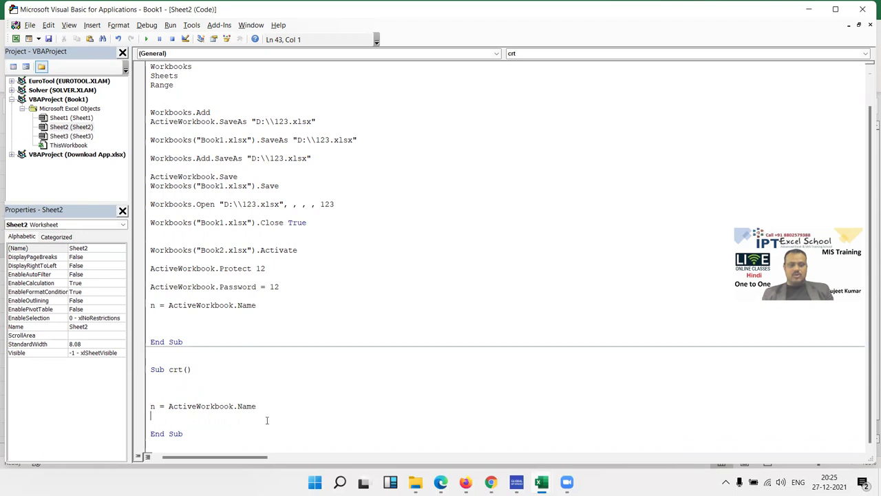
{"action": "key", "text": "Return"}
{"action": "type", "text": "msgbox n"}
{"action": "left_click", "coordinate": [160, 379]}
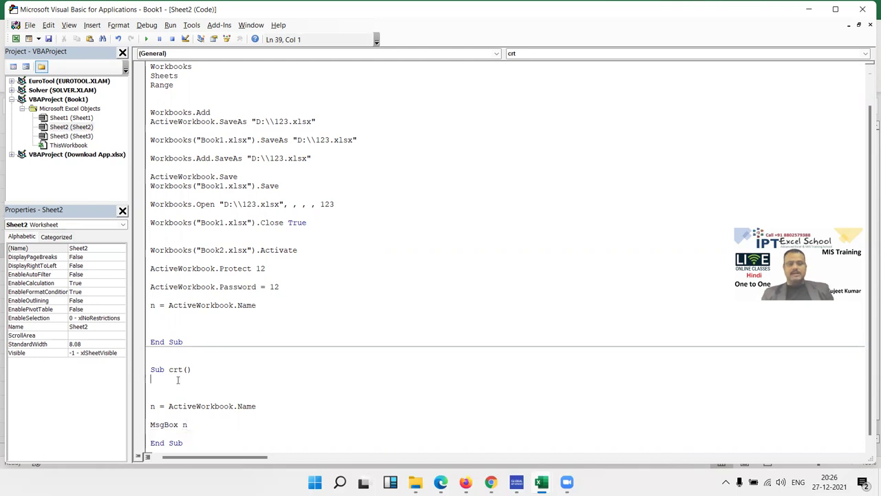
{"action": "left_click", "coordinate": [146, 39]}
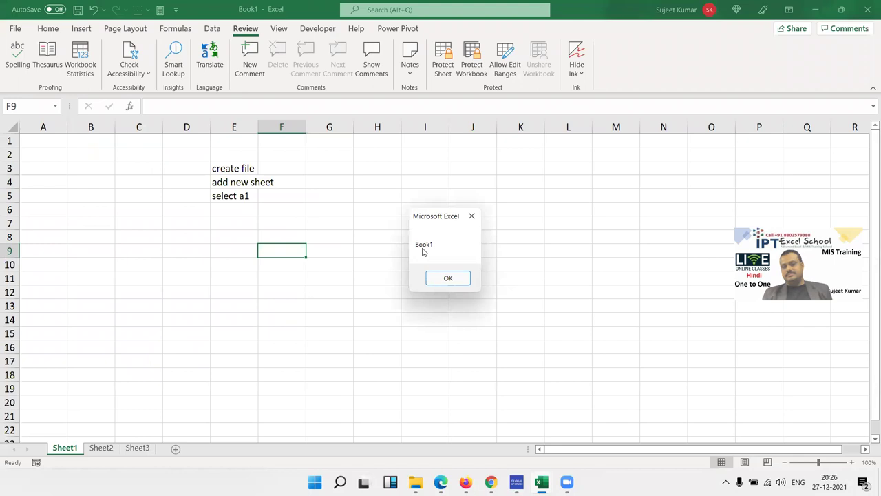
- Close the Book1 message and highlight n, Activate, Close and Save in the code
{"action": "left_click", "coordinate": [440, 279]}
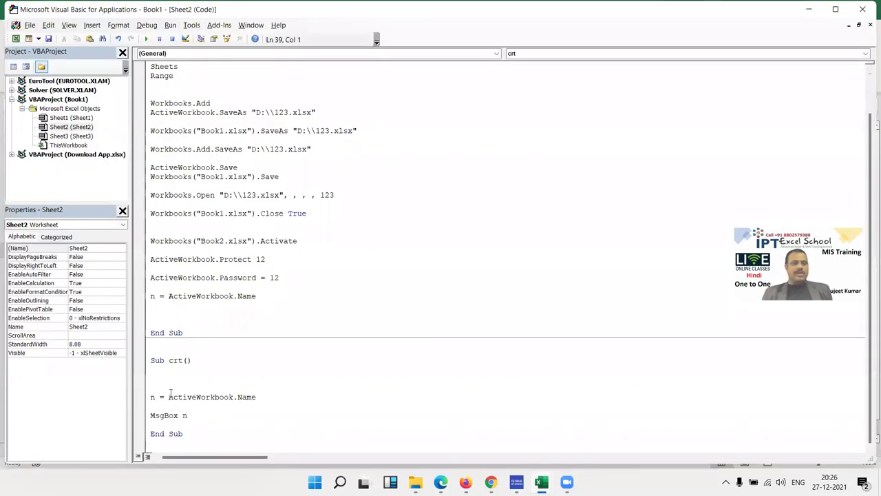
{"action": "left_click_drag", "start_coordinate": [158, 396], "coordinate": [143, 396]}
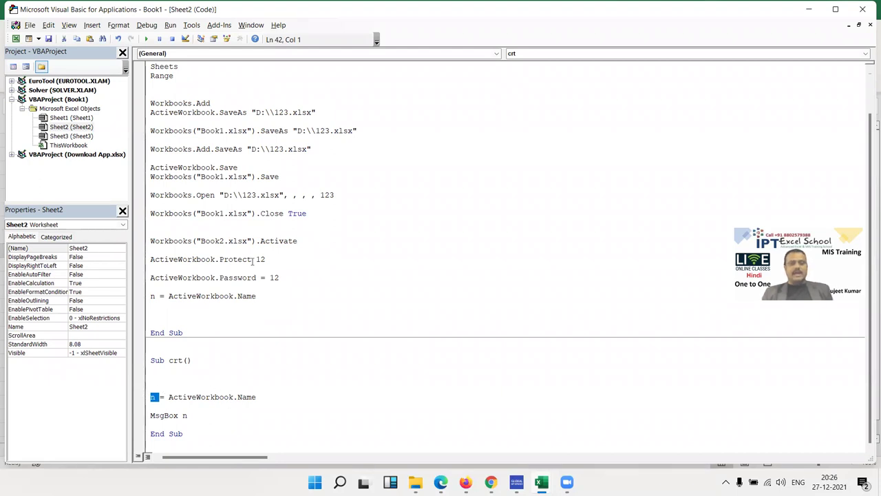
{"action": "left_click_drag", "start_coordinate": [260, 241], "coordinate": [317, 241]}
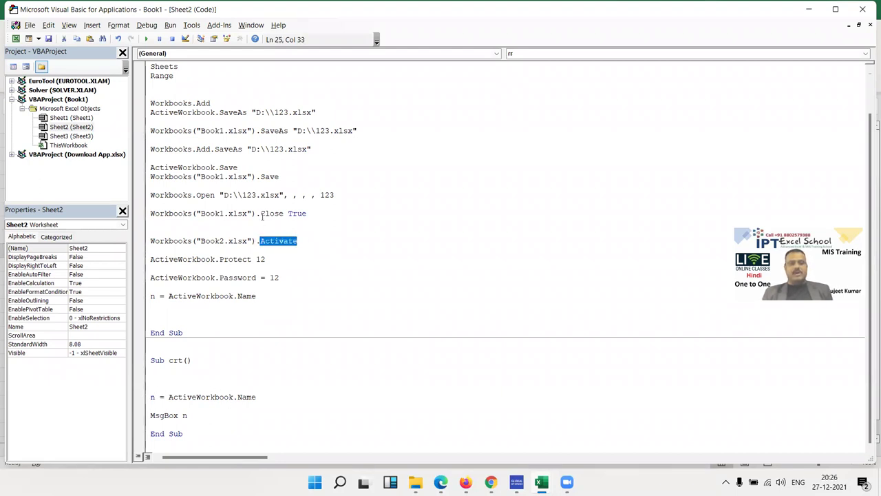
{"action": "left_click_drag", "start_coordinate": [260, 213], "coordinate": [305, 213]}
{"action": "left_click_drag", "start_coordinate": [261, 176], "coordinate": [303, 176]}
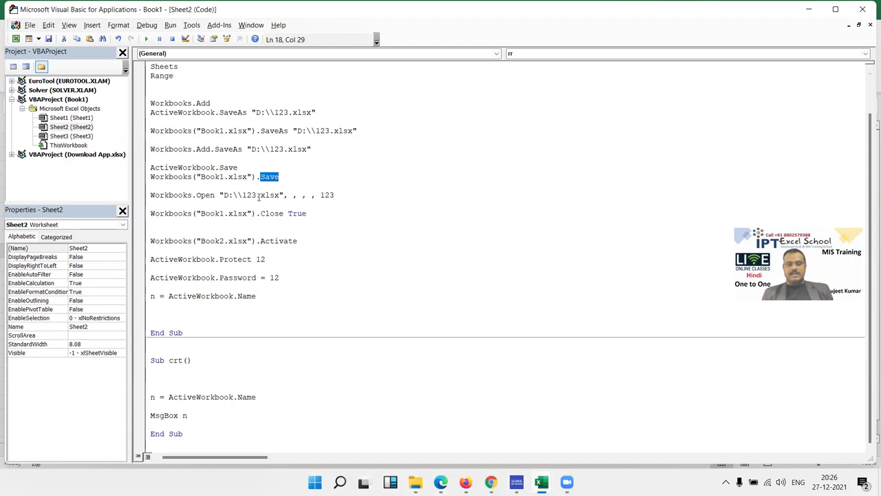
{"action": "left_click", "coordinate": [221, 195]}
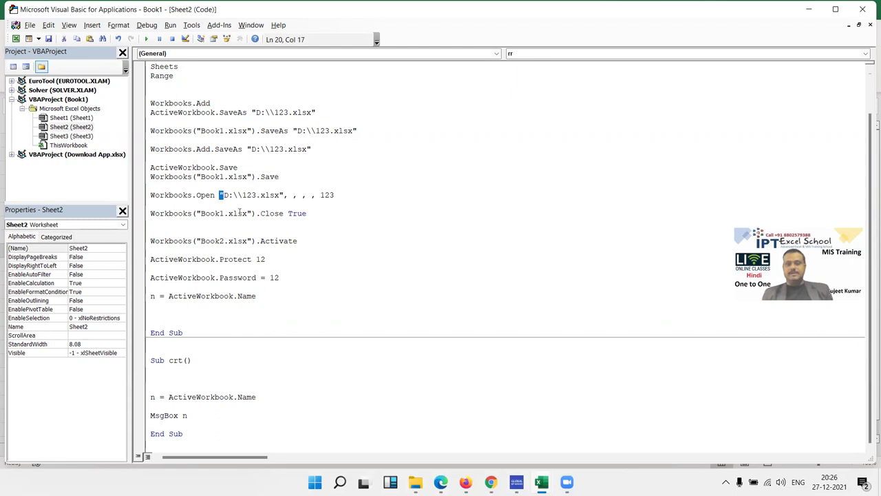
{"action": "left_click", "coordinate": [260, 214]}
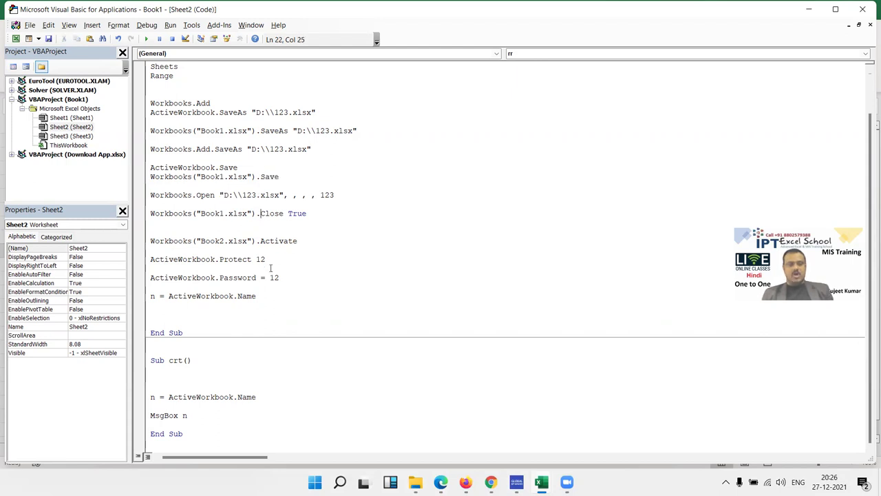
{"action": "left_click_drag", "start_coordinate": [260, 278], "coordinate": [269, 278]}
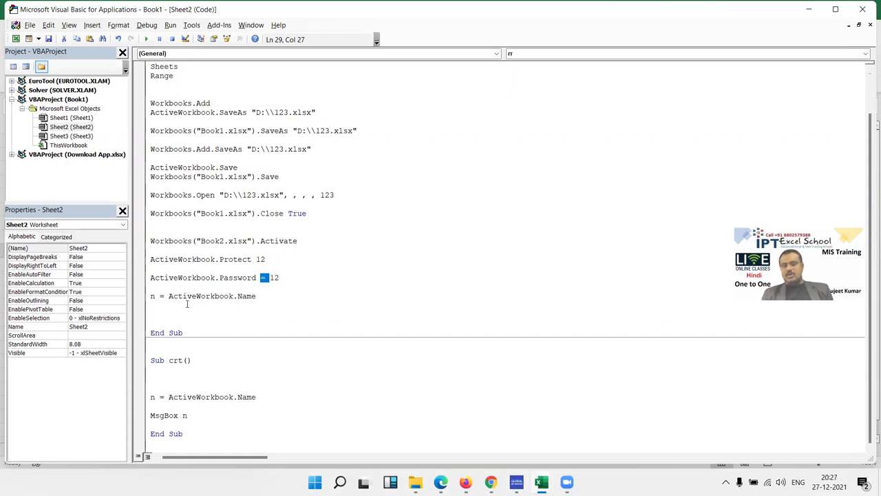
{"action": "left_click", "coordinate": [278, 306]}
{"action": "mouse_move", "coordinate": [285, 280]}
{"action": "left_mouse_down"}
{"action": "mouse_move", "coordinate": [150, 282]}
{"action": "mouse_move", "coordinate": [259, 305]}
{"action": "left_mouse_up"}
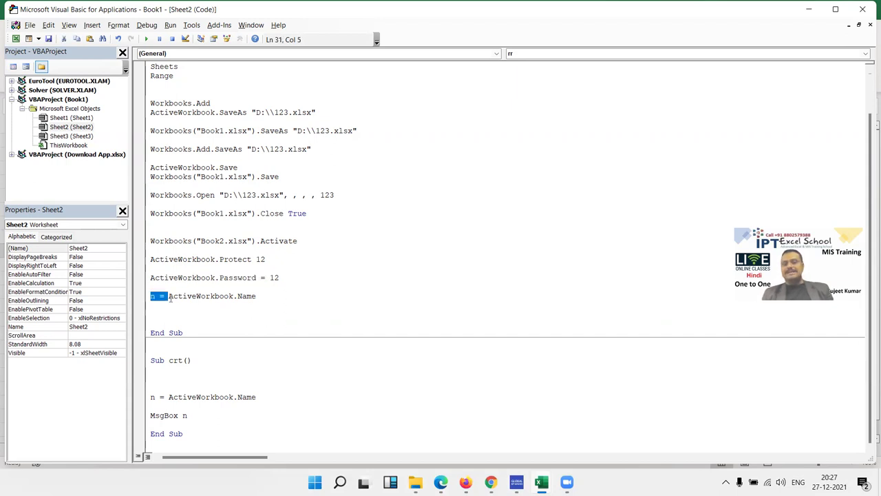
{"action": "left_click", "coordinate": [259, 306]}
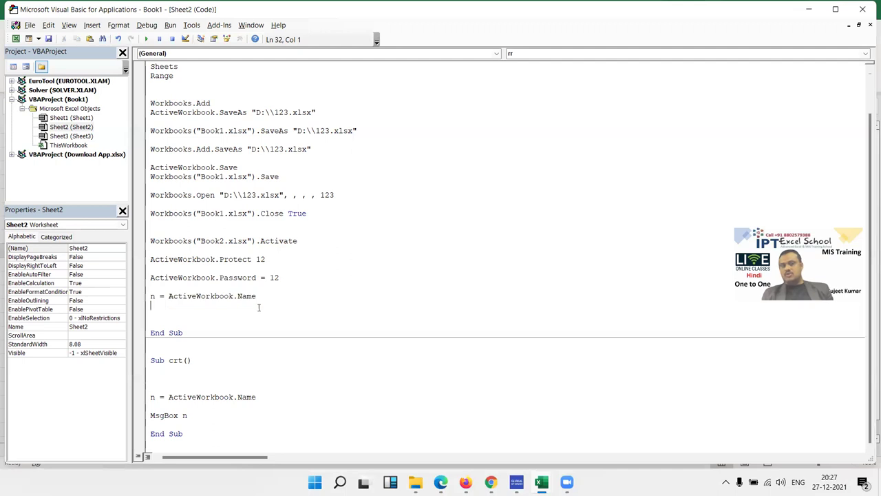
{"action": "double_click", "coordinate": [225, 297]}
{"action": "left_click_drag", "start_coordinate": [160, 294], "coordinate": [149, 296]}
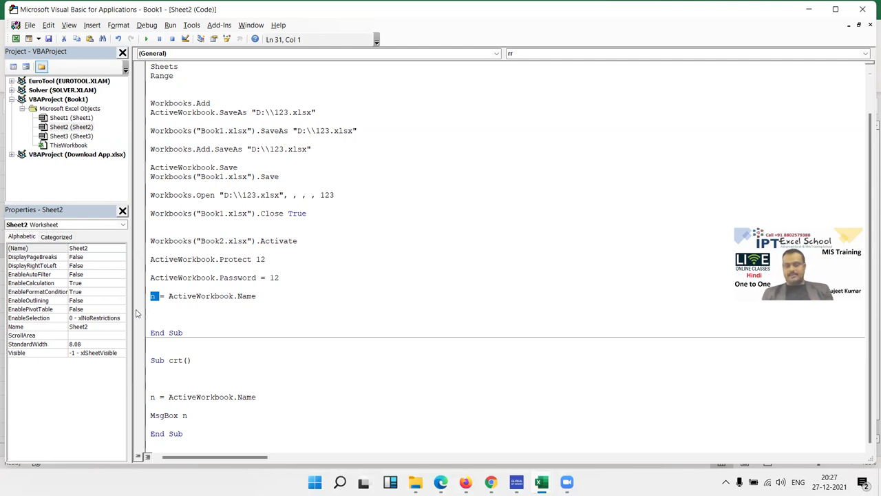
- Replace Name with FullName in the n = ActiveWorkbook line, then switch back to Excel
{"action": "double_click", "coordinate": [245, 298]}
{"action": "key", "text": "BackSpace"}
{"action": "key", "text": "ctrl+j"}
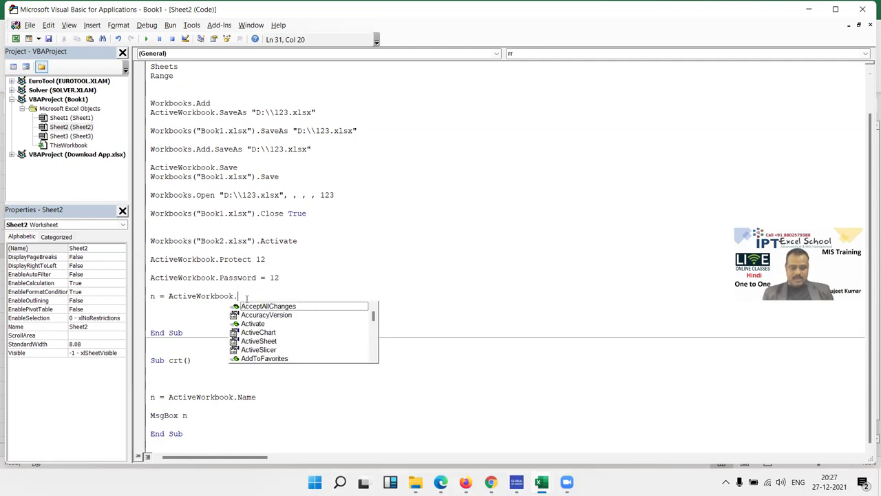
{"action": "scroll", "coordinate": [302, 330], "scroll_direction": "down", "scroll_amount": 10}
{"action": "type", "text": "f"}
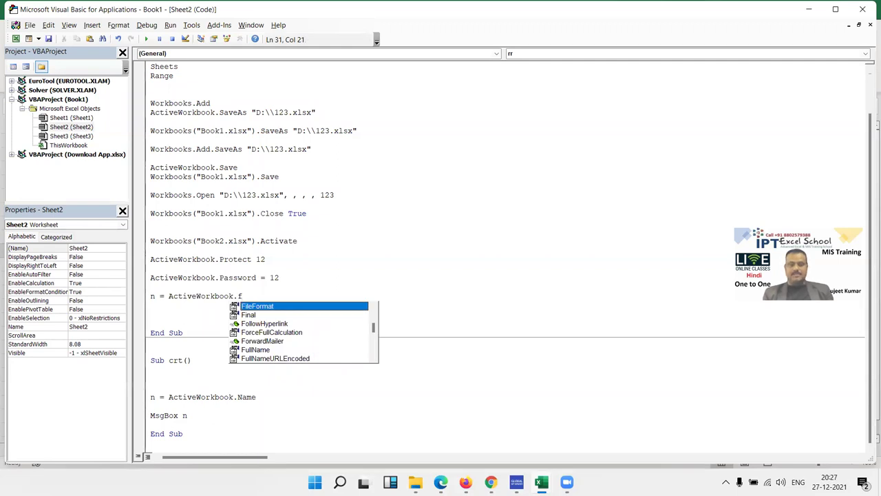
{"action": "type", "text": "pat"}
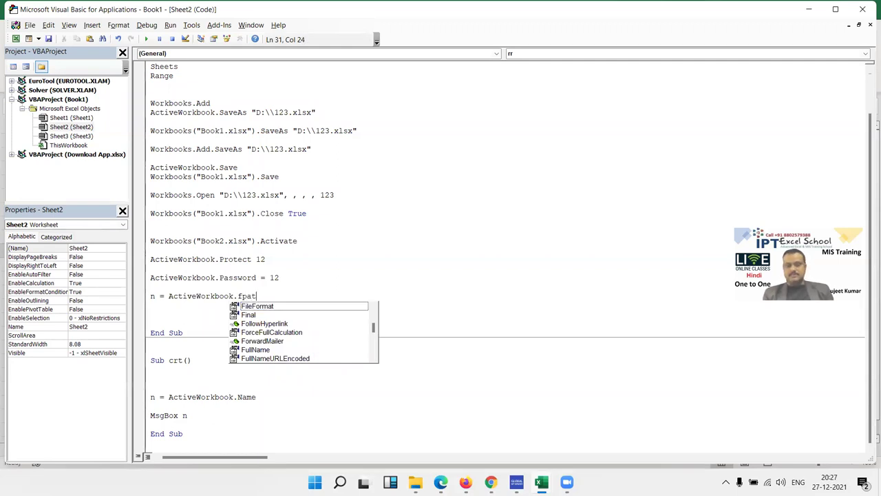
{"action": "key", "text": "Left"}
{"action": "key", "text": "Left"}
{"action": "key", "text": "Left"}
{"action": "key", "text": "BackSpace"}
{"action": "key", "text": "End"}
{"action": "type", "text": "h"}
{"action": "key", "text": "BackSpace"}
{"action": "key", "text": "BackSpace"}
{"action": "key", "text": "BackSpace"}
{"action": "key", "text": "BackSpace"}
{"action": "type", "text": "ful"}
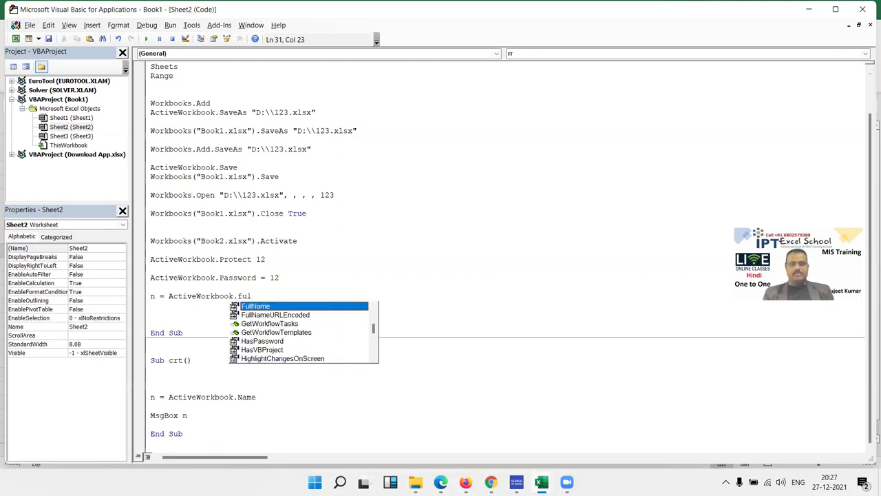
{"action": "key", "text": "Tab"}
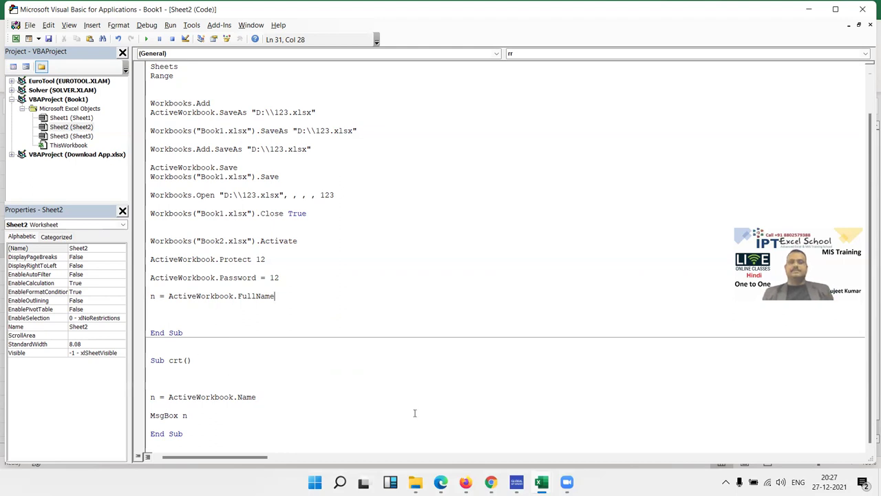
{"action": "key", "text": "alt+F11"}
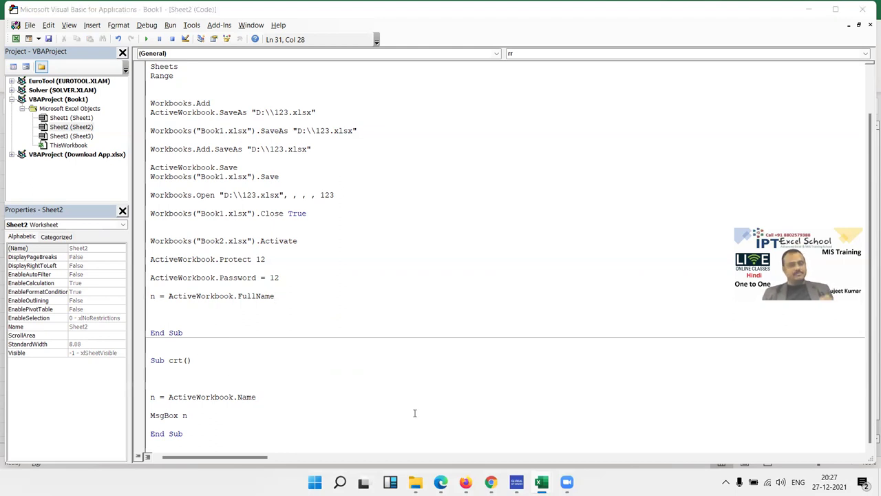